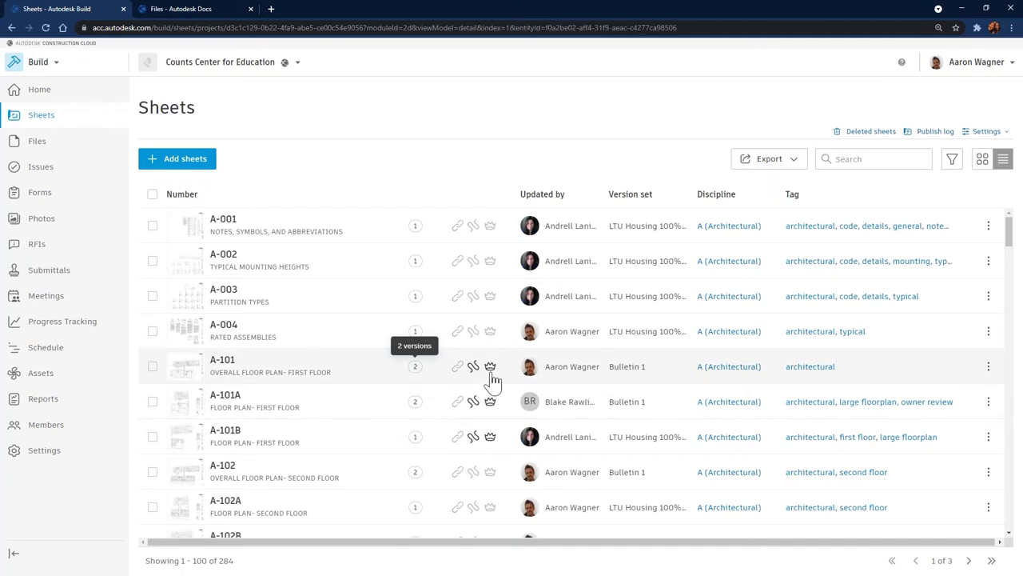
Step: Open sheet A-101 and compare its Bulletin 1 version with the LTU Housing 100% CDs version
left_click(599, 371)
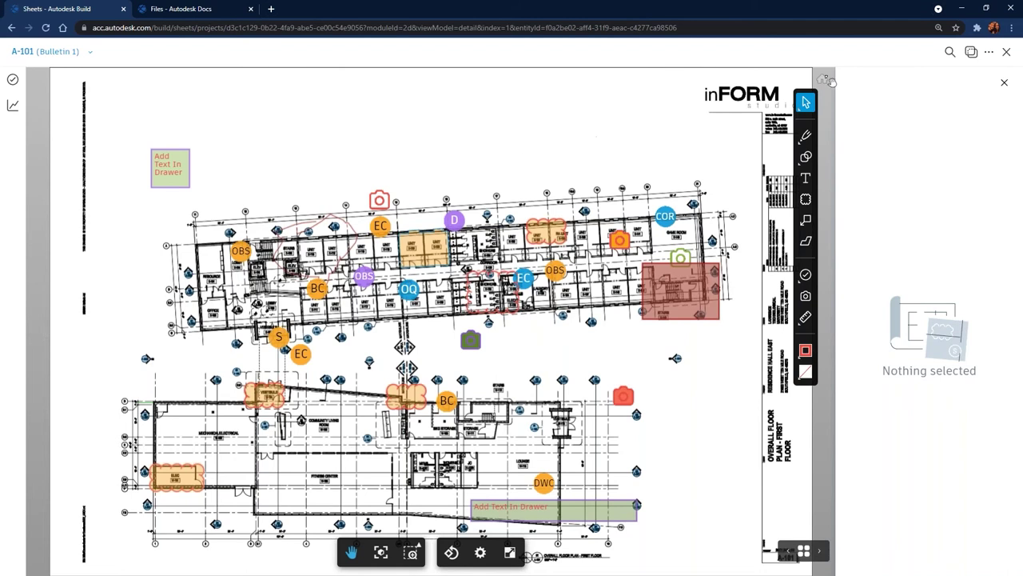
left_click(965, 57)
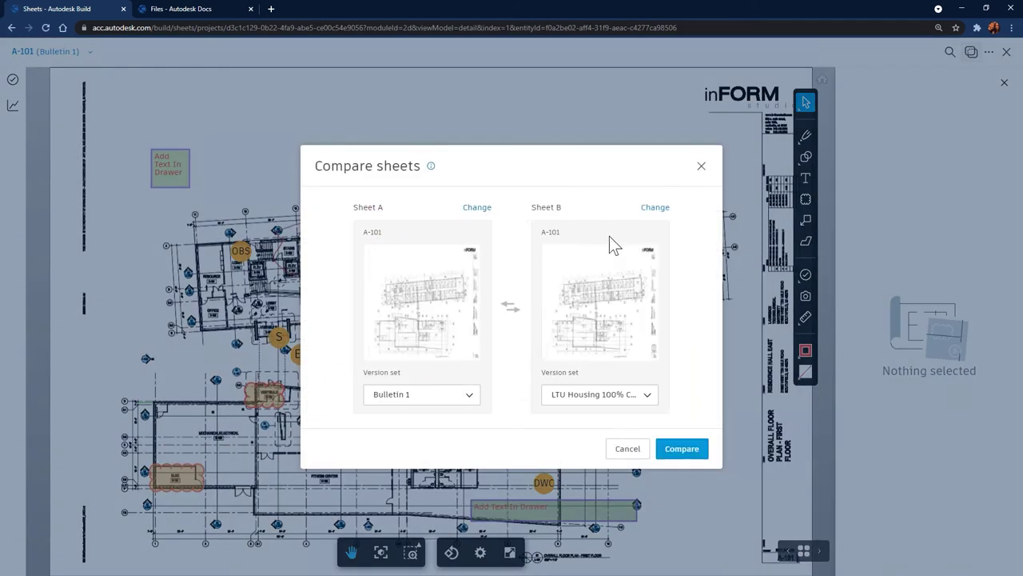
left_click(681, 449)
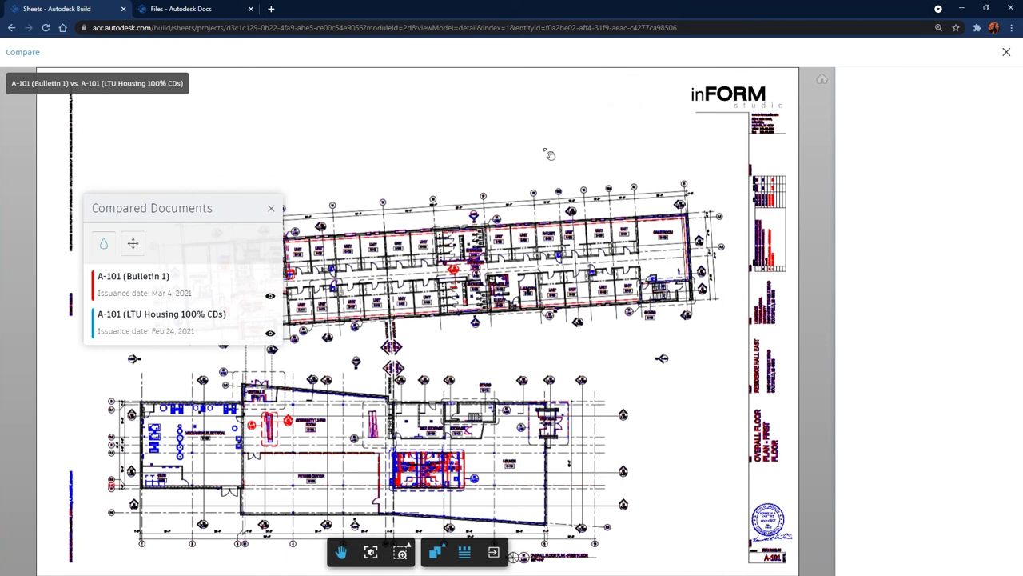
left_click_drag(552, 153, 662, 150)
left_click_drag(642, 341, 650, 329)
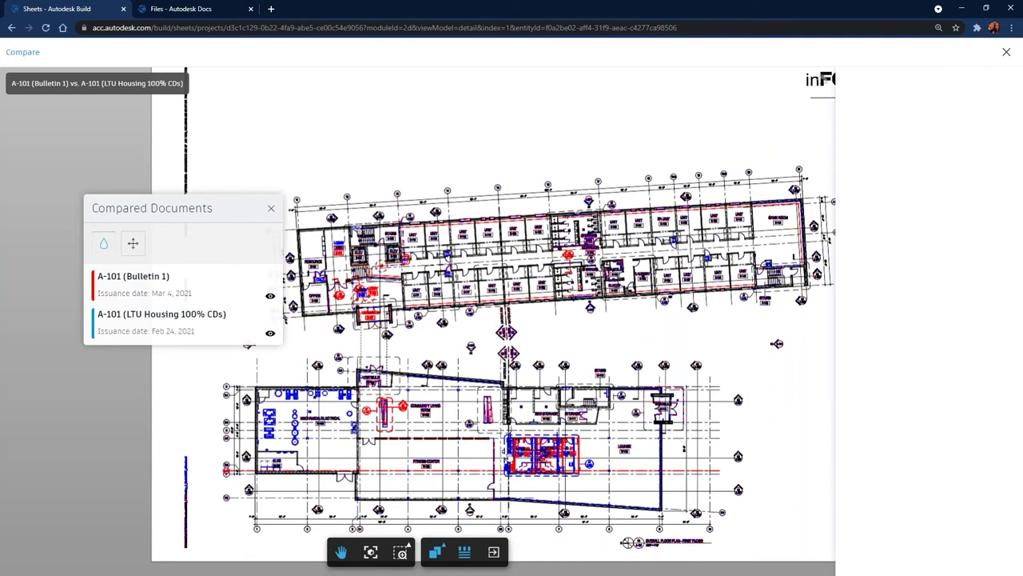
scroll(510, 458, "up", 2)
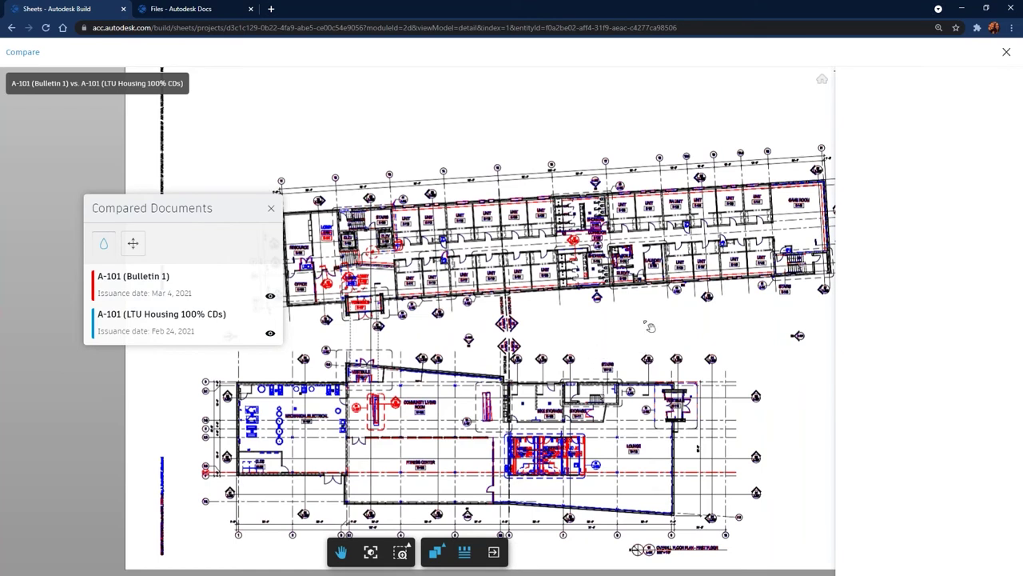
left_click_drag(649, 323, 674, 295)
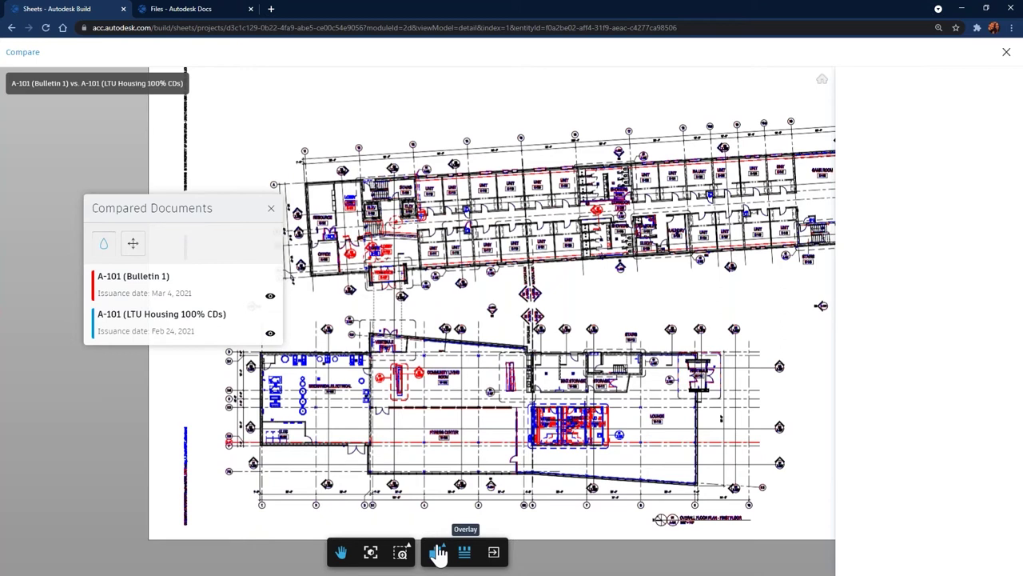
Step: Try the alignment and colour options of the comparison, and switch to the slider view and back to the overlay
left_click(133, 244)
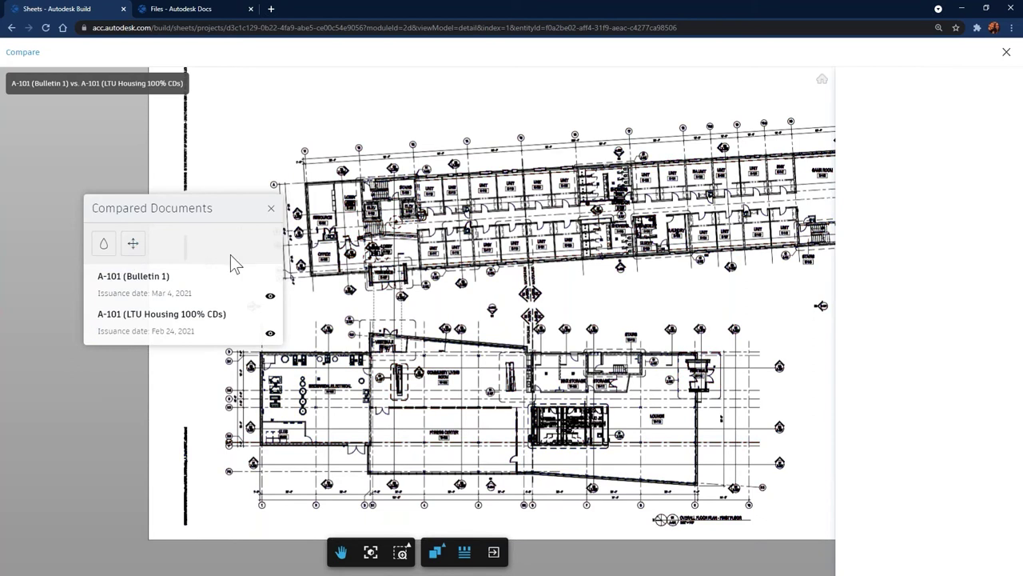
left_click(104, 245)
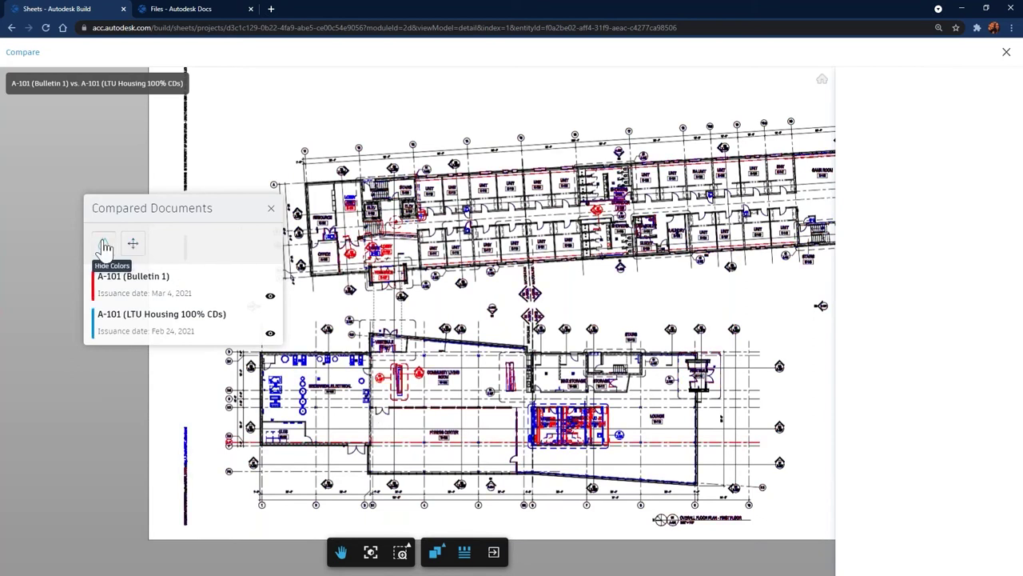
left_click(435, 550)
left_click(435, 492)
left_click_drag(569, 356, 463, 363)
left_click(435, 550)
left_click(439, 521)
Step: Examine the restrooms and community living room in the slider view by sweeping the divider across both versions, and close the comparison
scroll(568, 444, "up", 5)
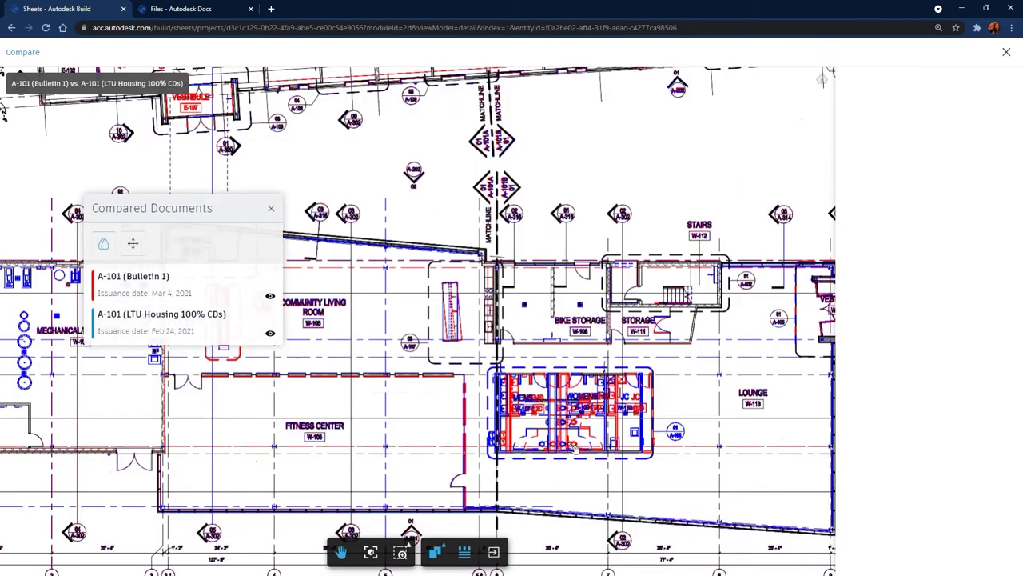
scroll(575, 450, "up", 2)
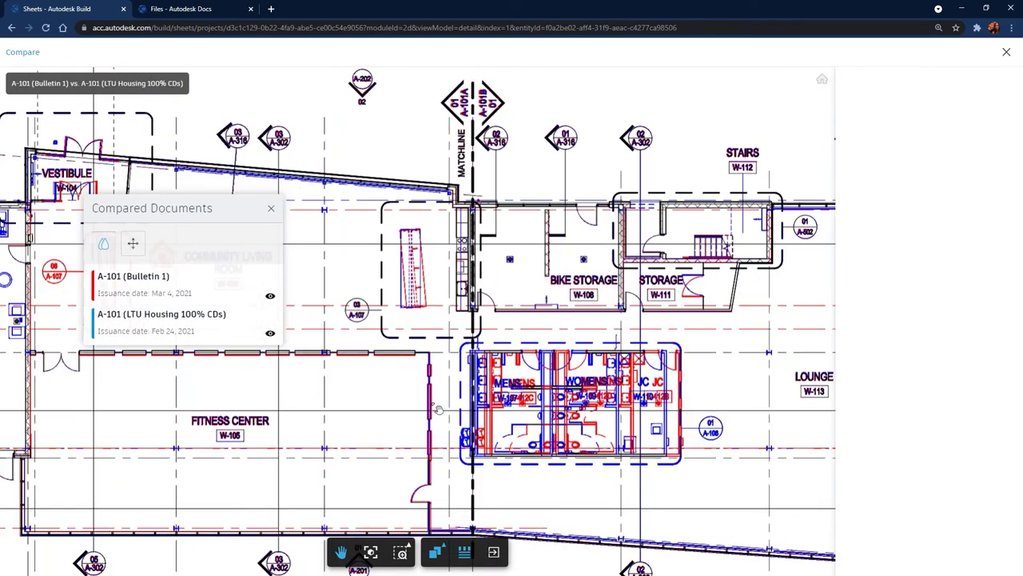
left_click(437, 550)
left_click(438, 489)
mouse_move(465, 424)
left_mouse_down()
mouse_move(707, 431)
mouse_move(463, 432)
mouse_move(707, 433)
mouse_move(348, 436)
mouse_move(504, 437)
mouse_move(353, 437)
mouse_move(461, 434)
left_mouse_up()
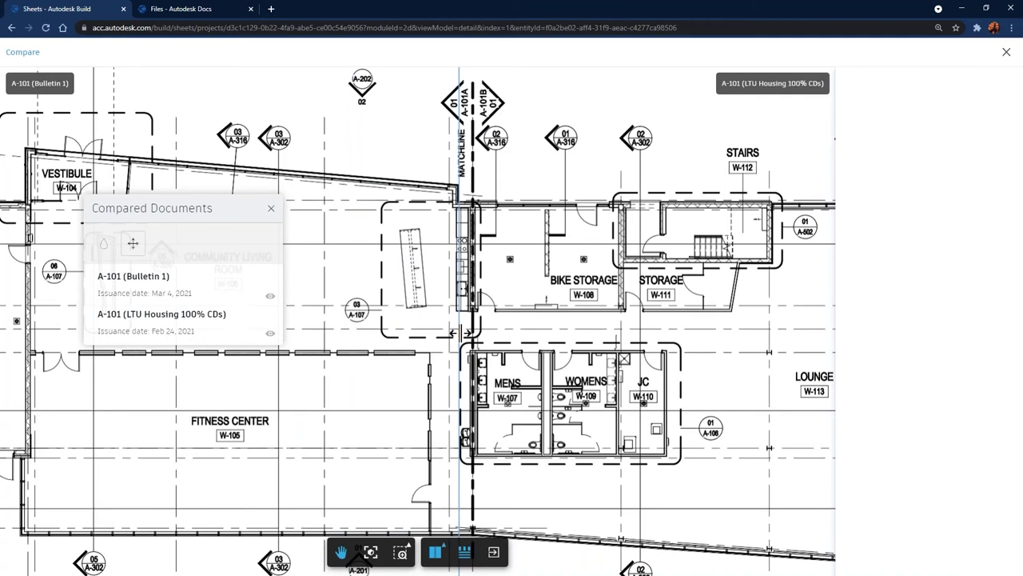
left_click_drag(459, 333, 381, 334)
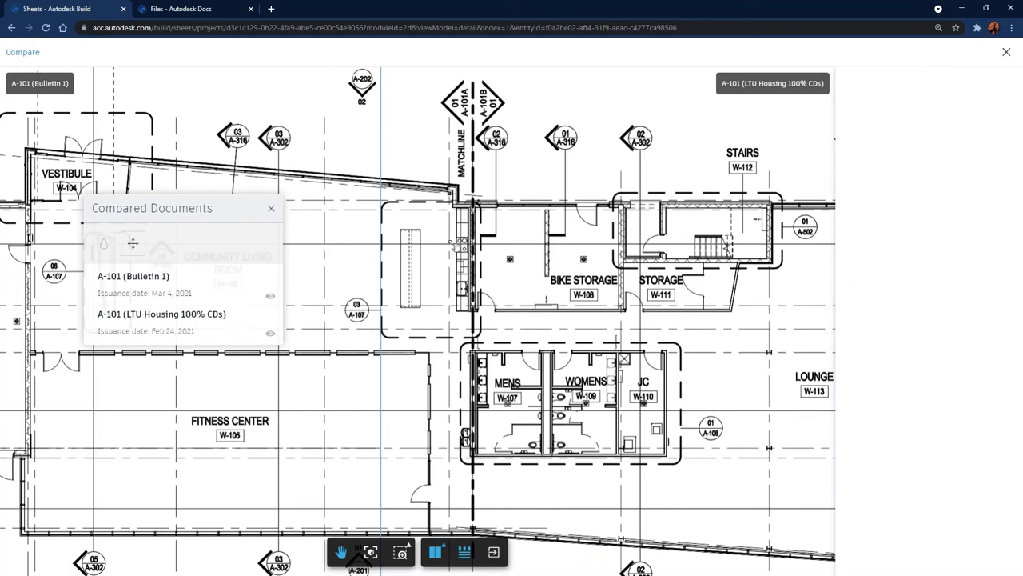
left_click_drag(381, 368, 749, 364)
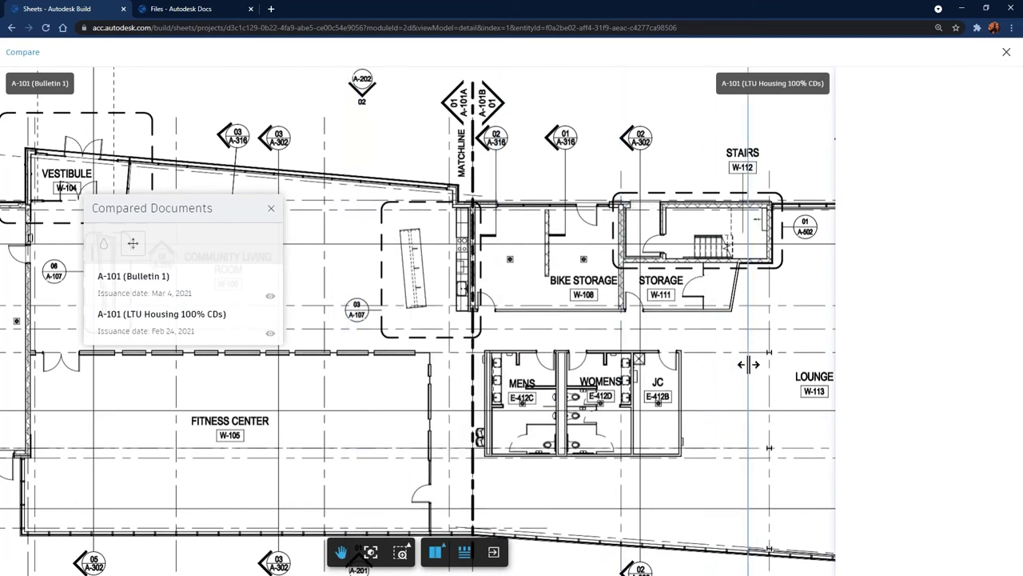
left_click_drag(748, 312, 550, 344)
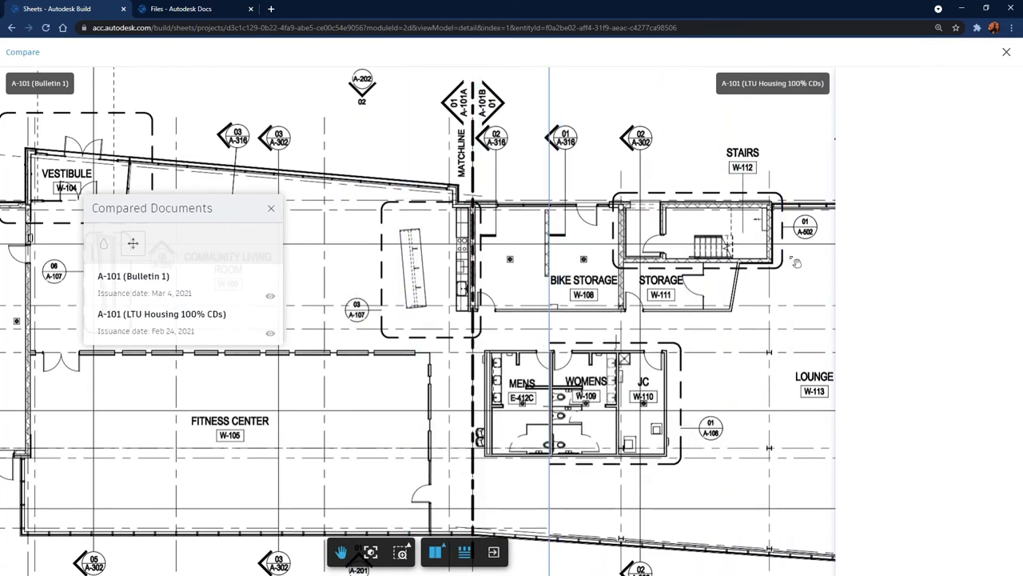
left_click(1007, 52)
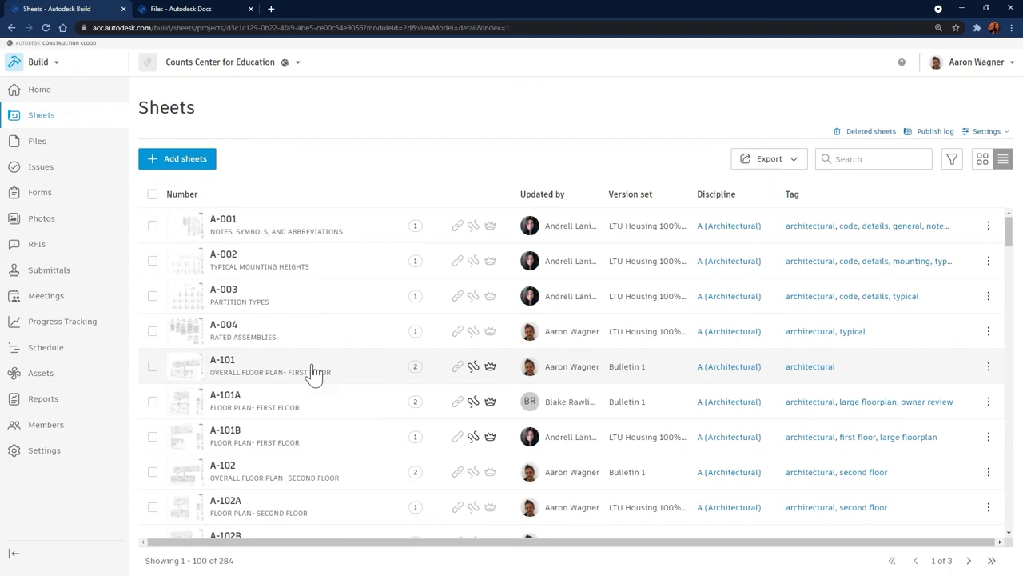
Step: Open sheet A-101 and inspect an existing-condition issue pin on the upper wing plus the red and green photo markups near the lower building
left_click(259, 372)
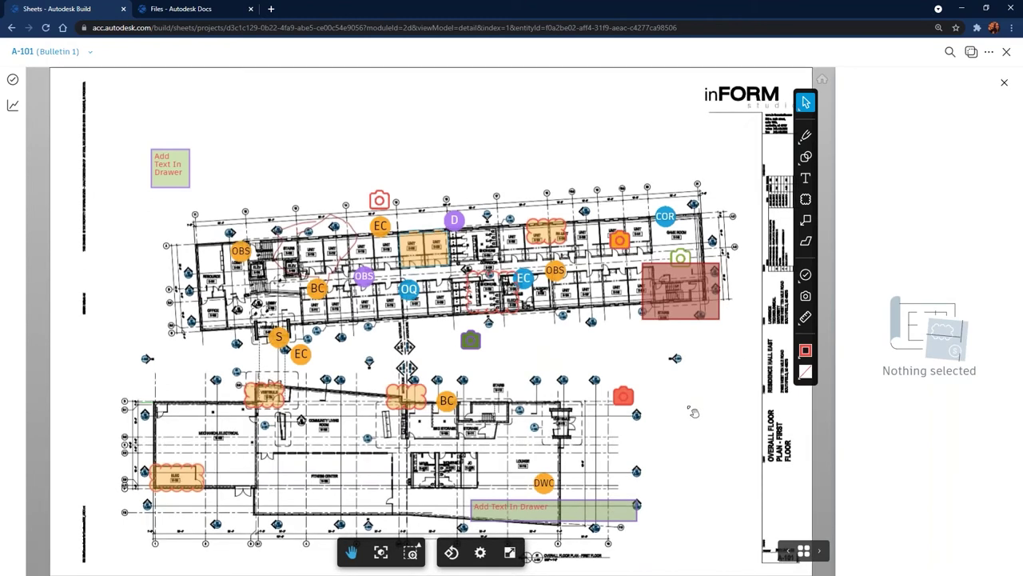
left_click(382, 227)
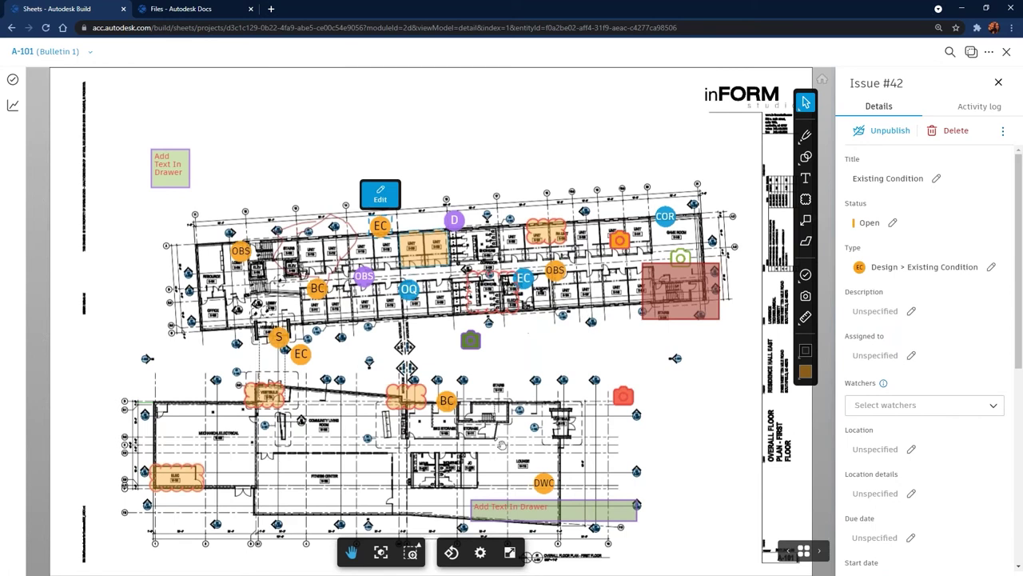
left_click(623, 397)
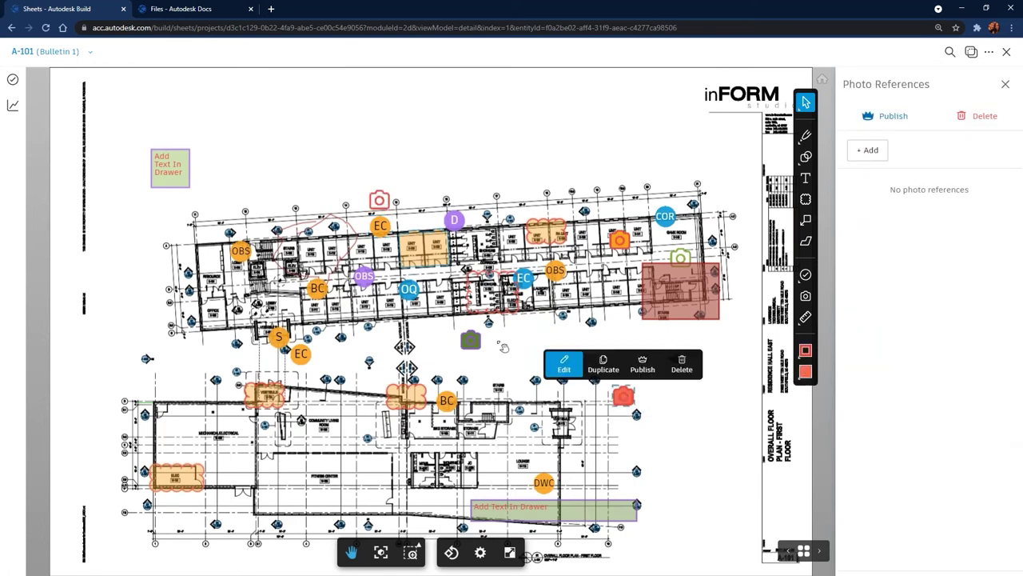
left_click(471, 341)
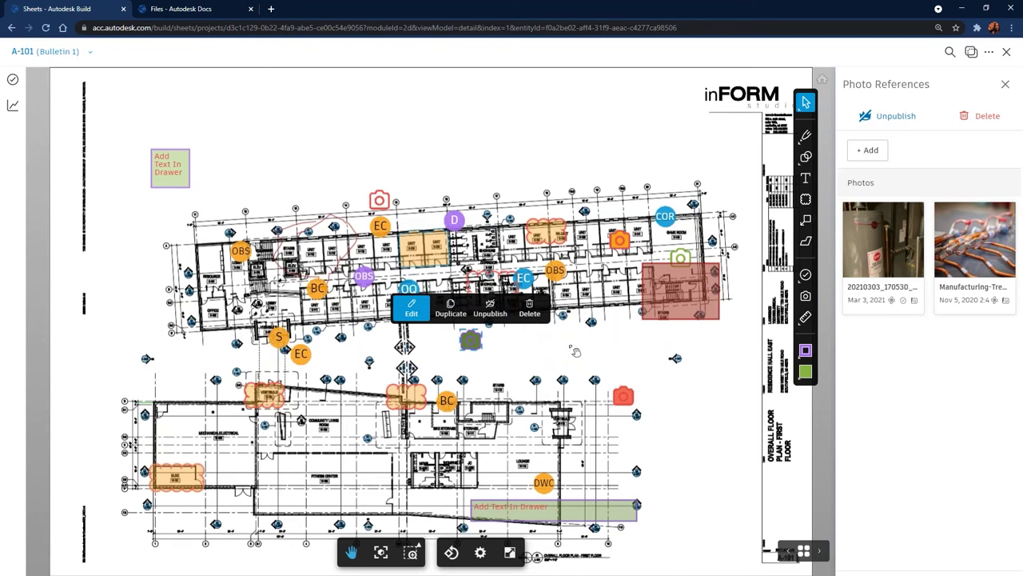
left_click(591, 282)
Step: Open the RFI linked to the cloud markup on the upper wing's units and review its details and references
left_click(546, 231)
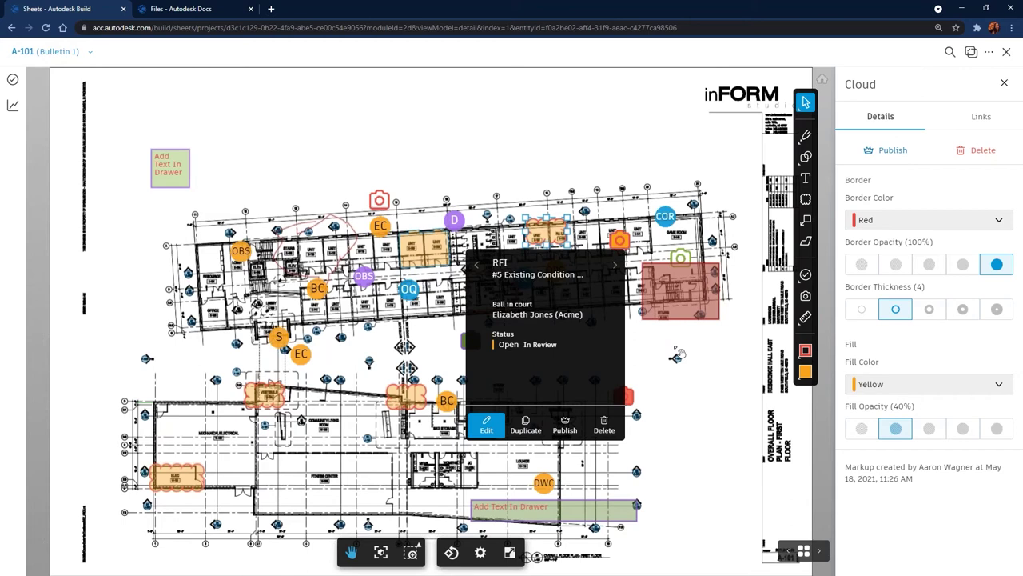
left_click(985, 118)
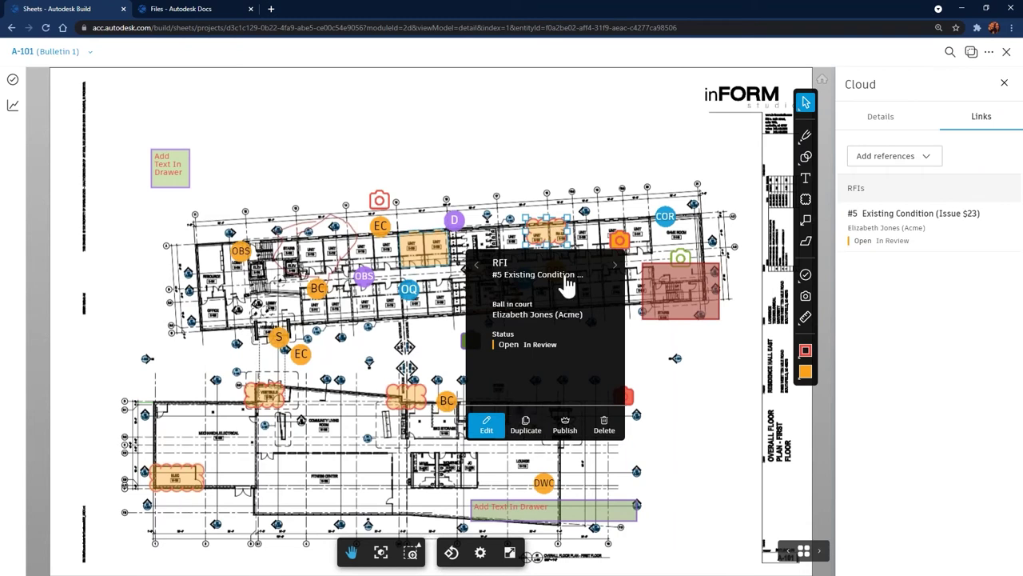
left_click(896, 215)
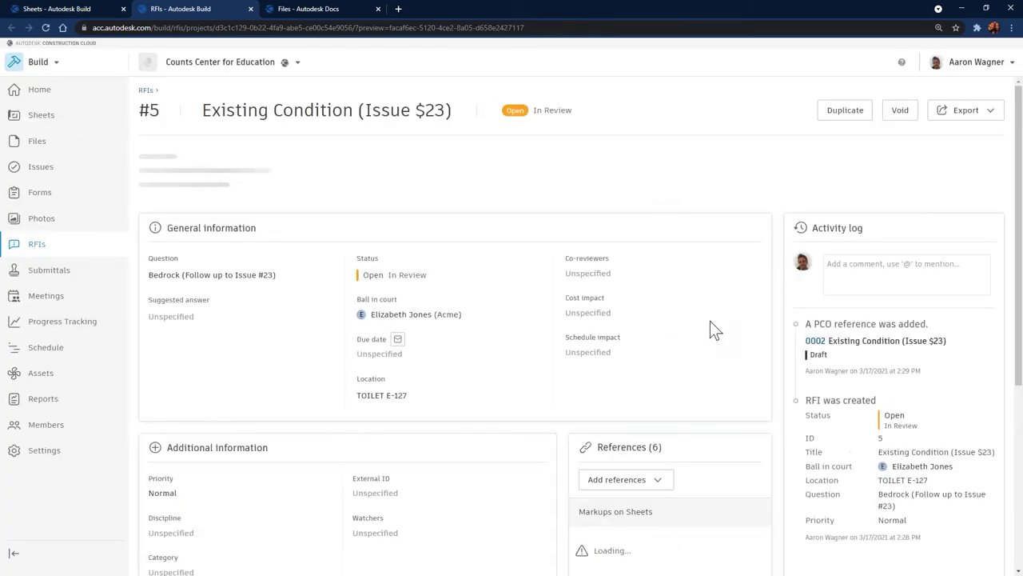
scroll(714, 327, "down", 4)
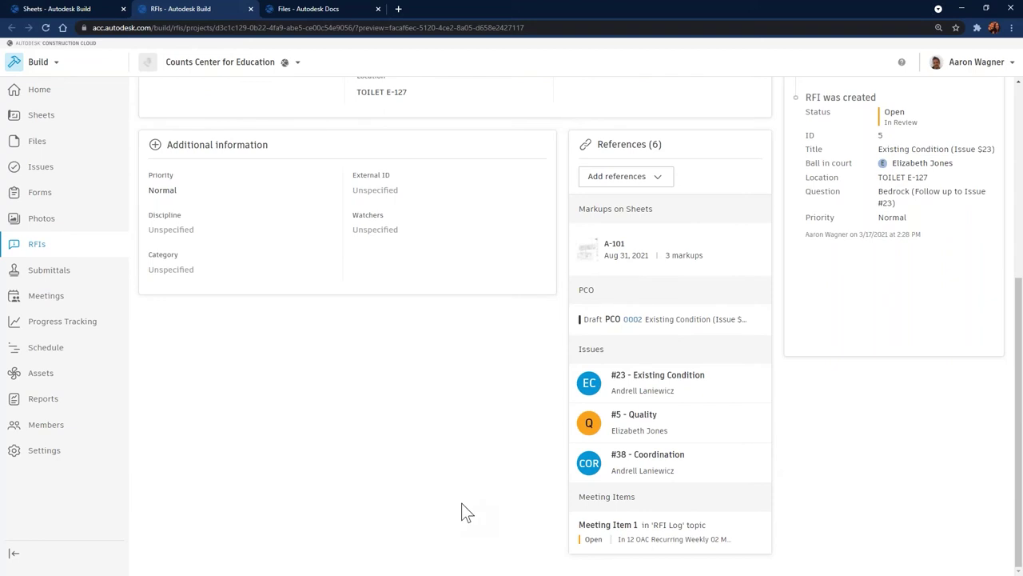
scroll(468, 511, "up", 2)
scroll(468, 511, "up", 2)
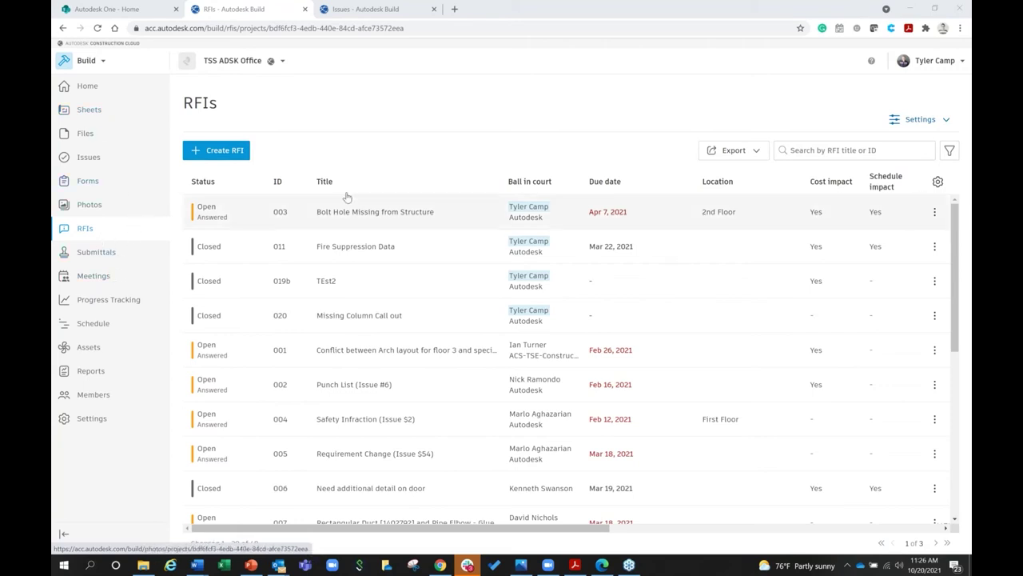
Step: Open the RFI workflow settings and view the detailed diagram of the RFI workflow with Additional Reviewer
left_click(913, 122)
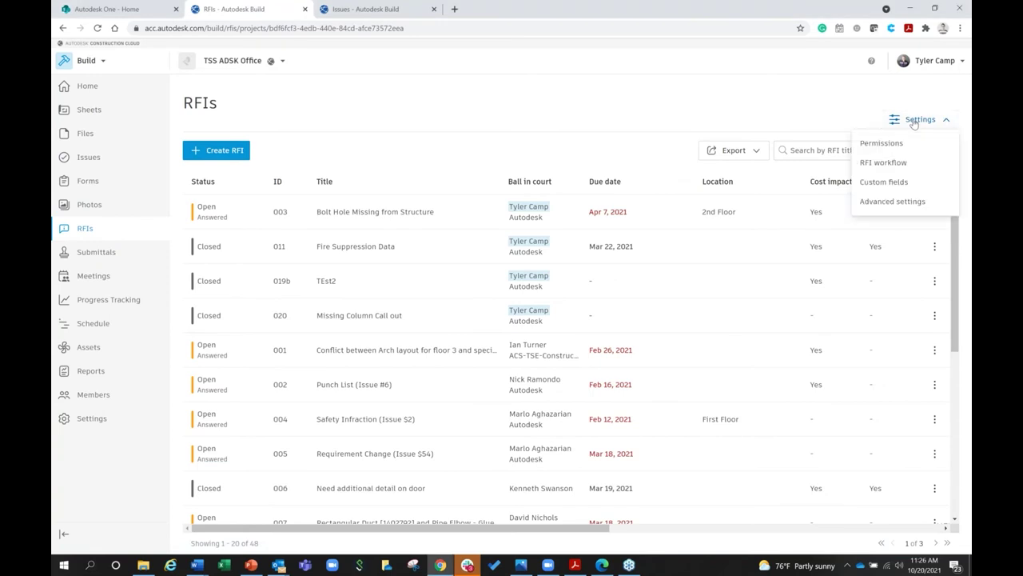
left_click(888, 163)
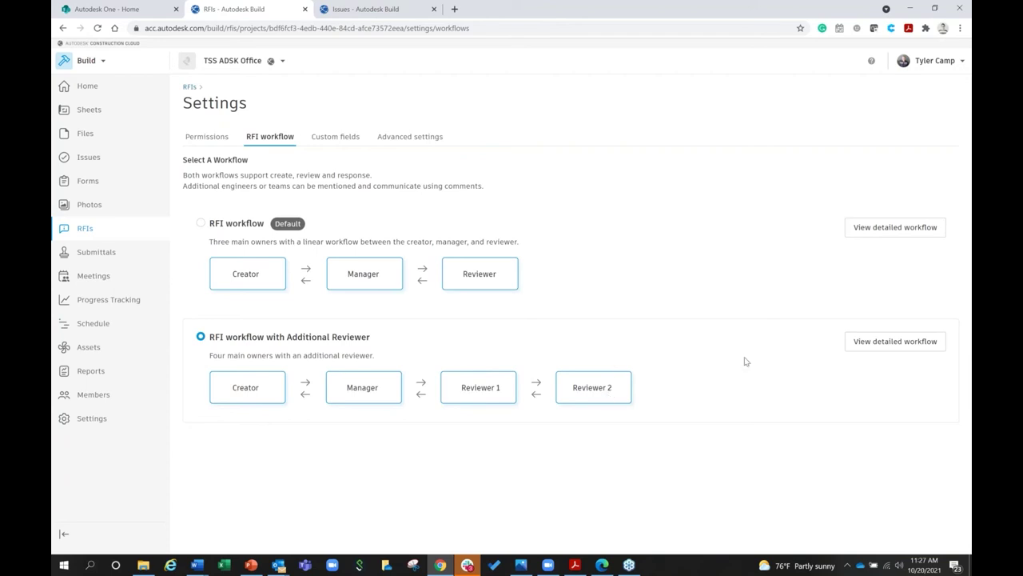
left_click(890, 342)
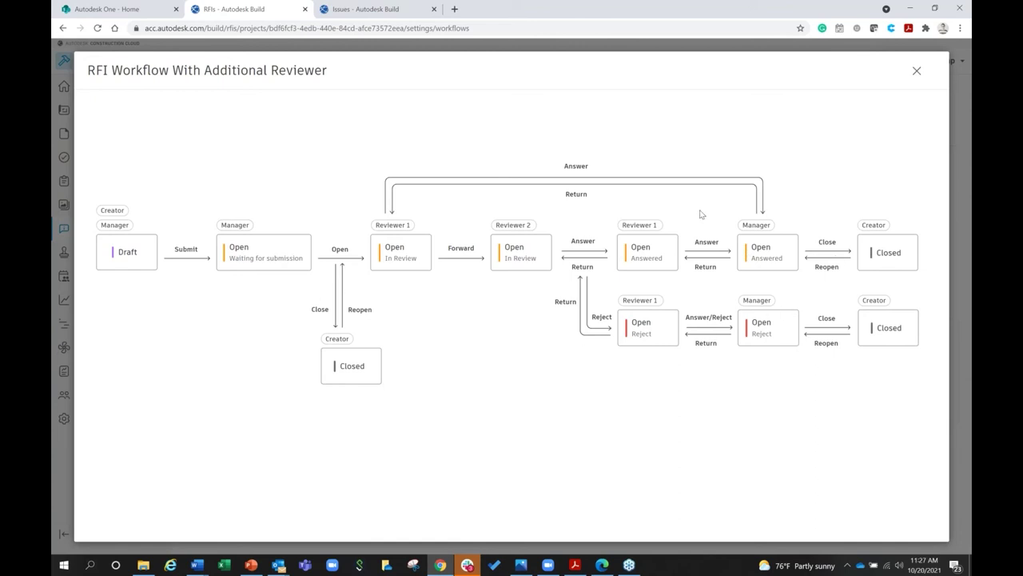
left_click(916, 72)
Step: Review the RFI permissions, custom fields and advanced settings, and return to the RFI list
left_click(228, 137)
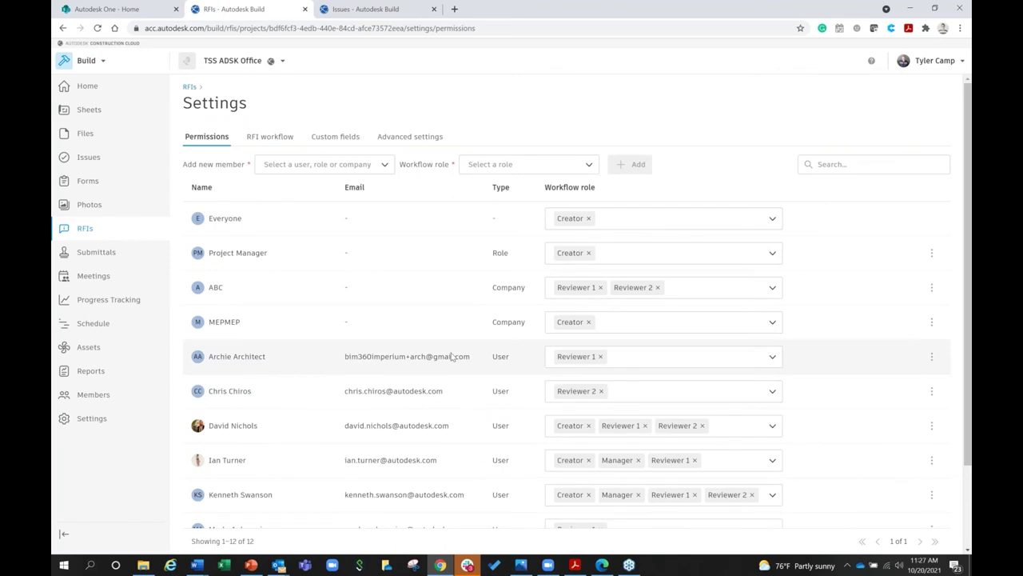
left_click(355, 139)
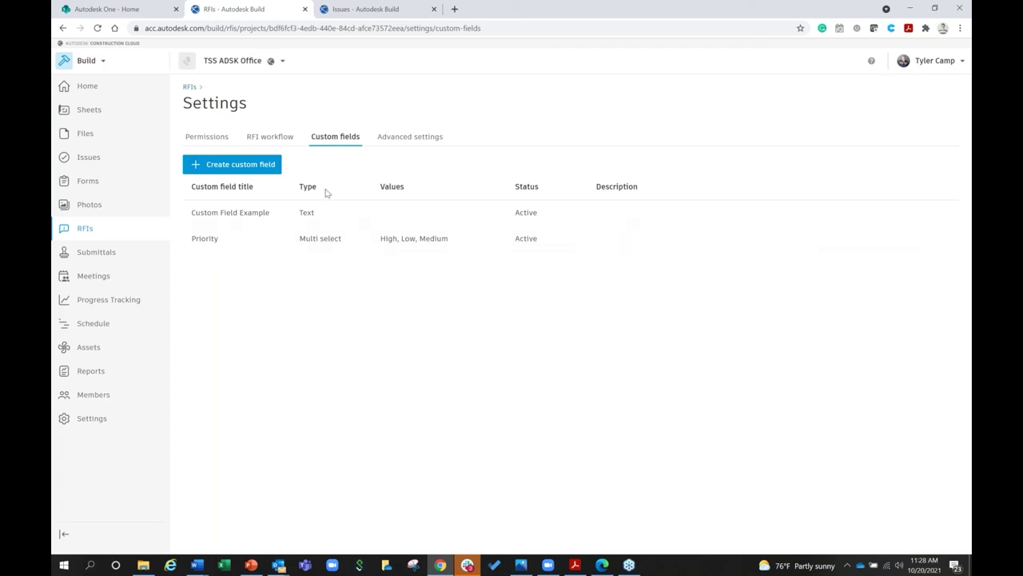
left_click(411, 137)
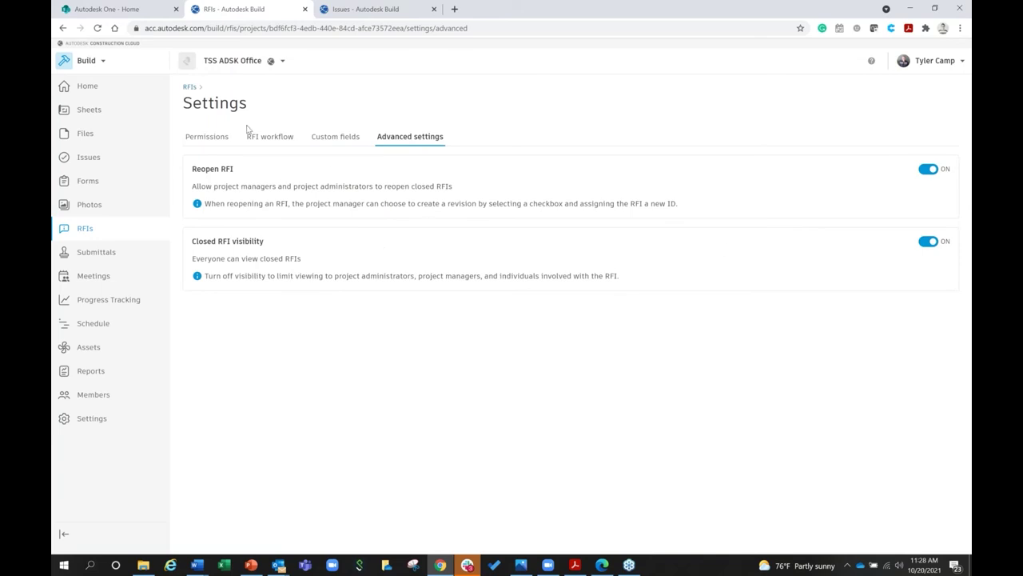
left_click(190, 86)
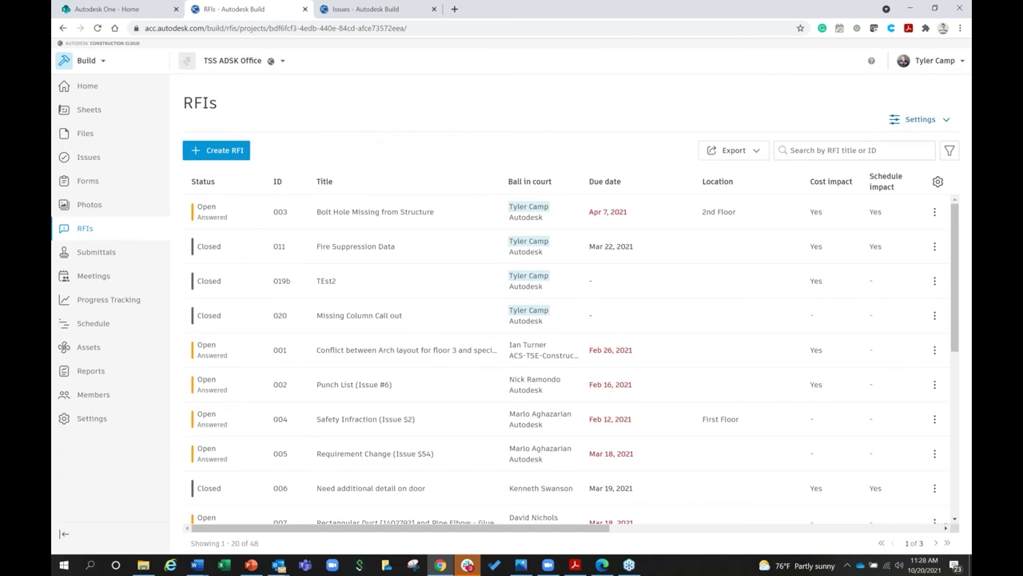
Step: Start a new RFI, review its status options and try adding the suffix n1 to its RFI number
left_click(232, 151)
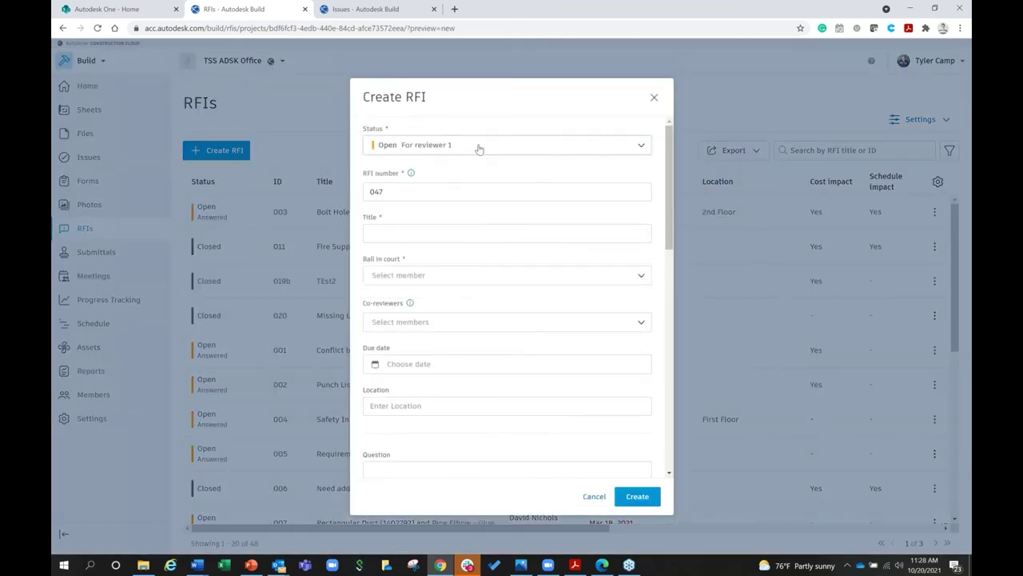
left_click(479, 147)
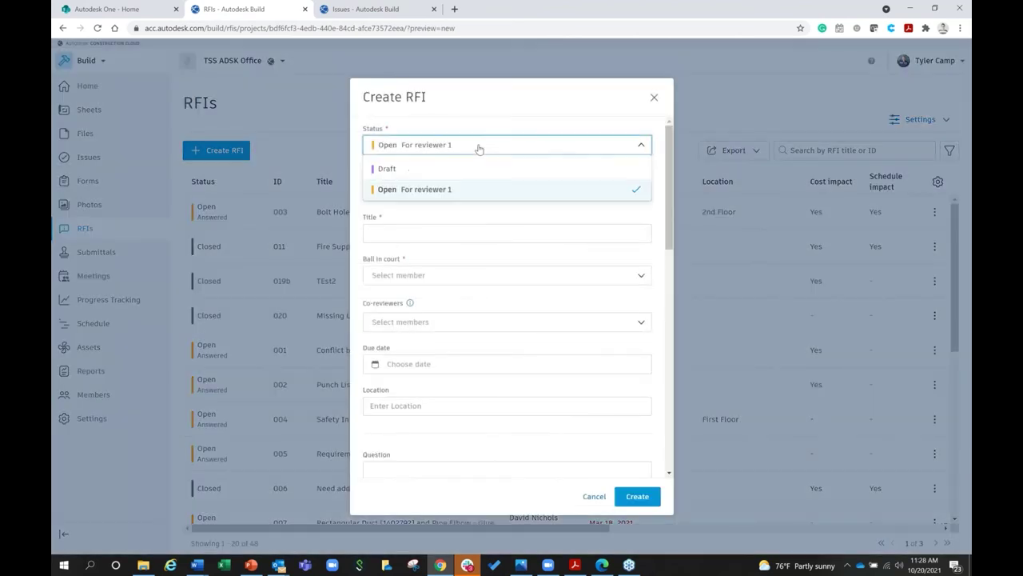
left_click(429, 130)
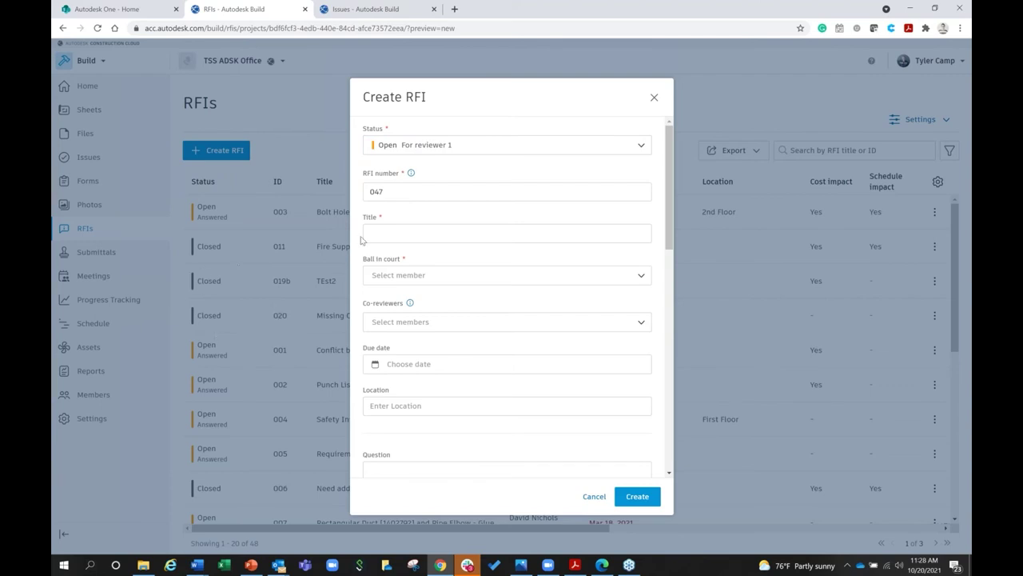
left_click(406, 187)
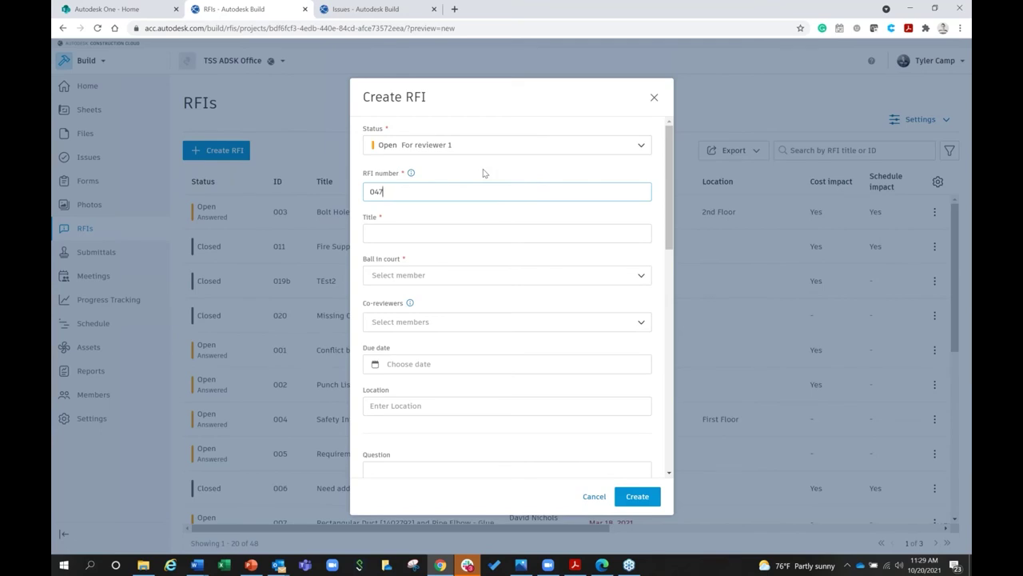
type("n1")
key("BackSpace")
key("BackSpace")
Step: Assign the new RFI's ball in court to the Design Partnership architect and select two members as co-reviewers
left_click(395, 230)
left_click(434, 274)
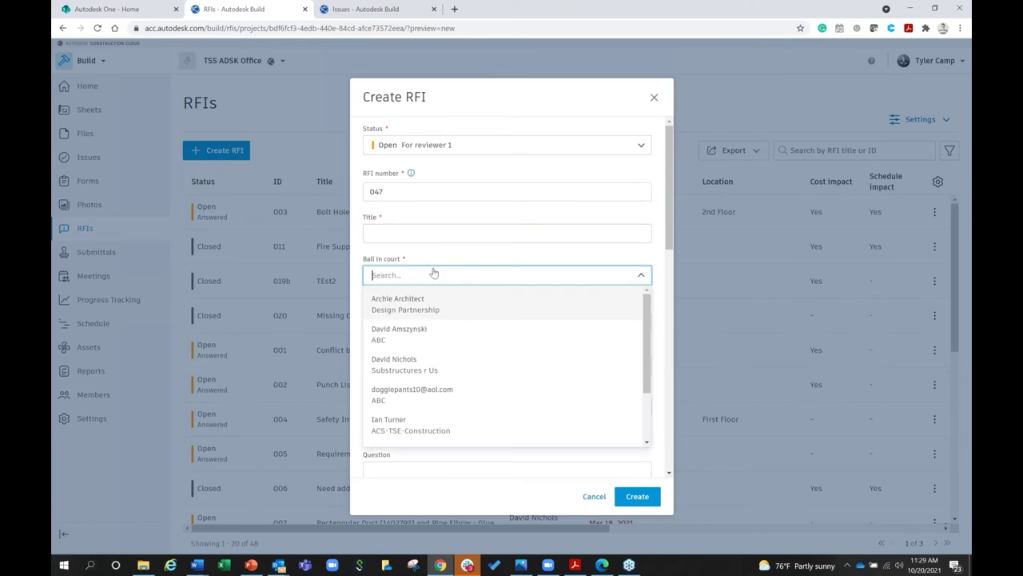
left_click(410, 313)
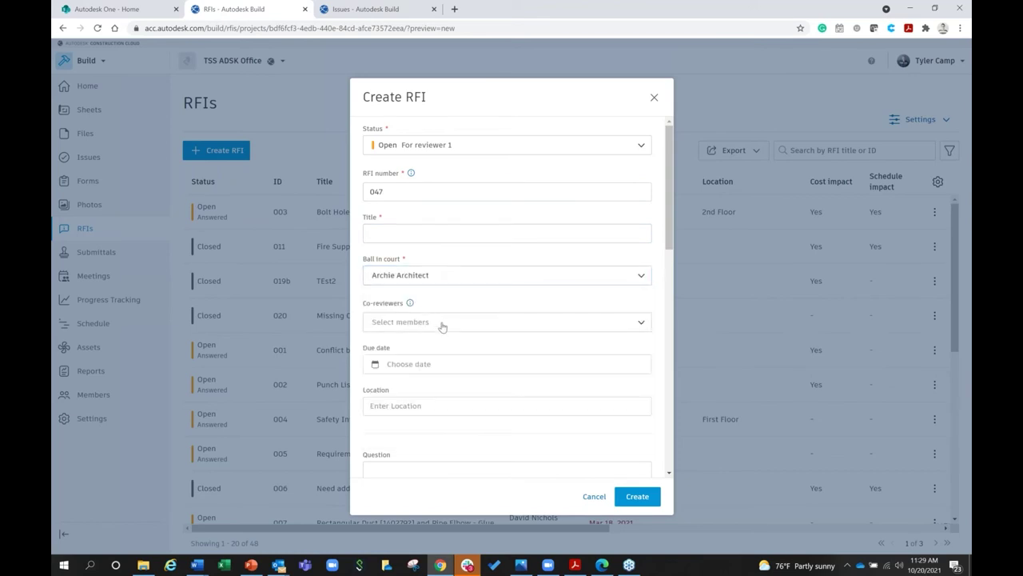
left_click(449, 331)
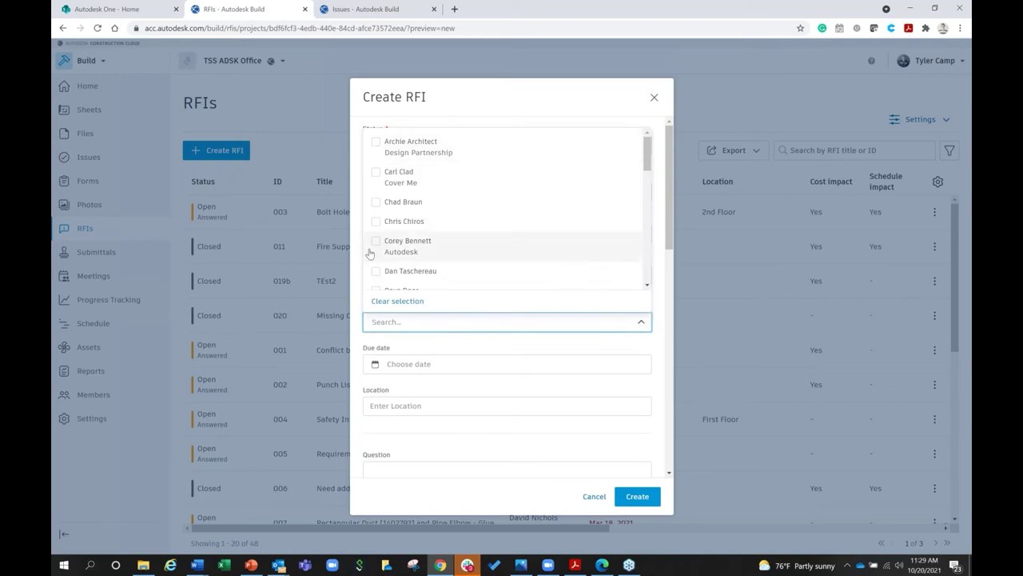
left_click(376, 222)
left_click(375, 241)
left_click(654, 352)
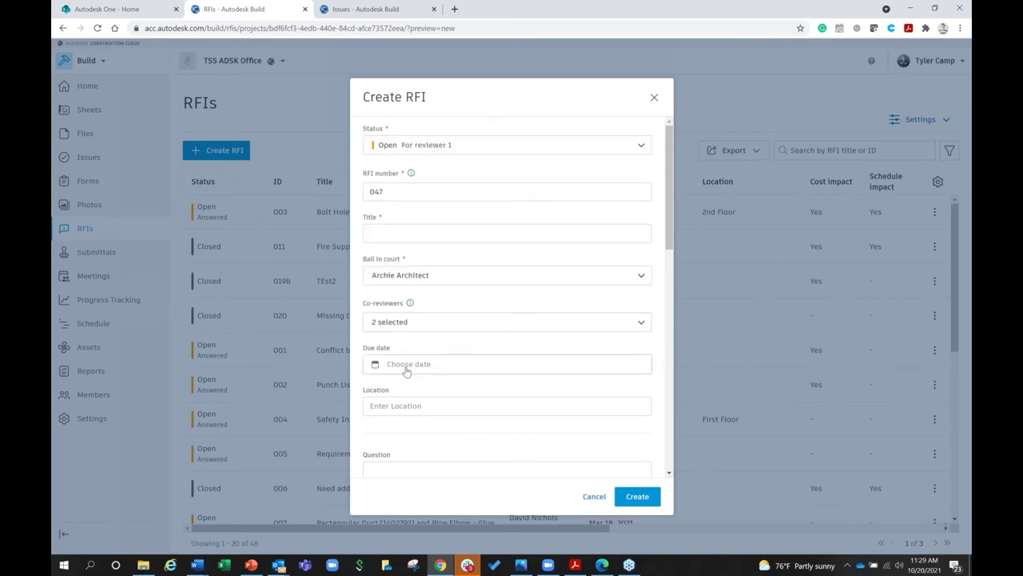
Step: Review the new RFI's question and suggested answer fields and the types of references that can be added
scroll(416, 368, "down", 3)
left_click(444, 354)
left_click(597, 417)
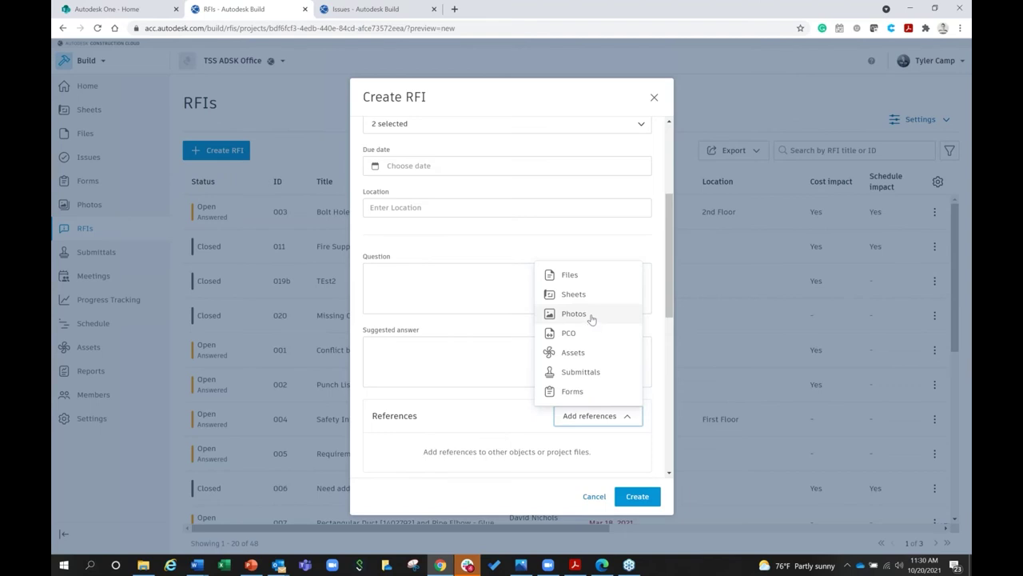
left_click(473, 330)
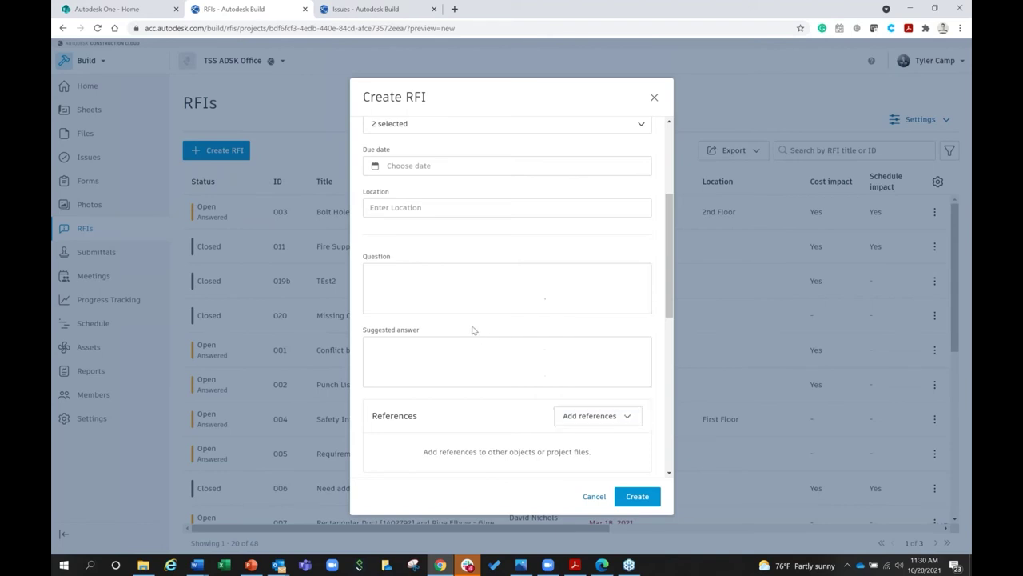
left_click(633, 372)
left_click(602, 415)
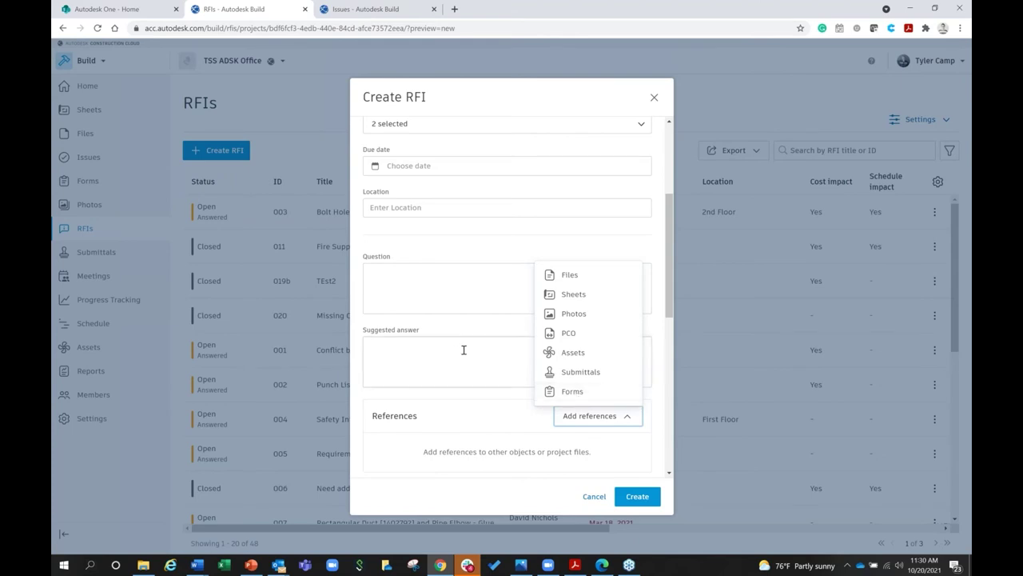
left_click(650, 330)
Step: Review the impact fields, category options, custom field and watchers list of the new RFI, and cancel its creation
scroll(652, 331, "down", 5)
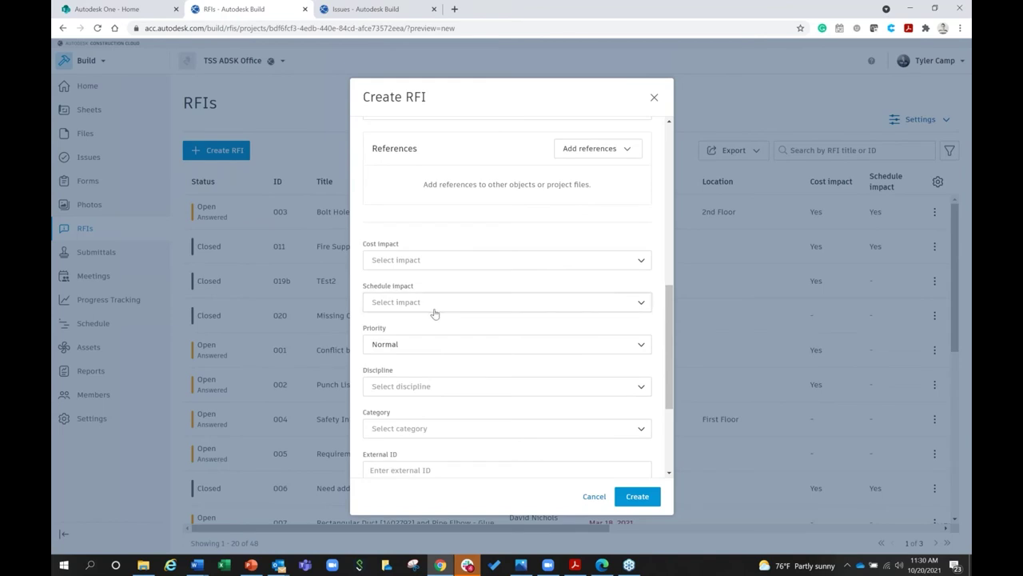
scroll(436, 312, "down", 1)
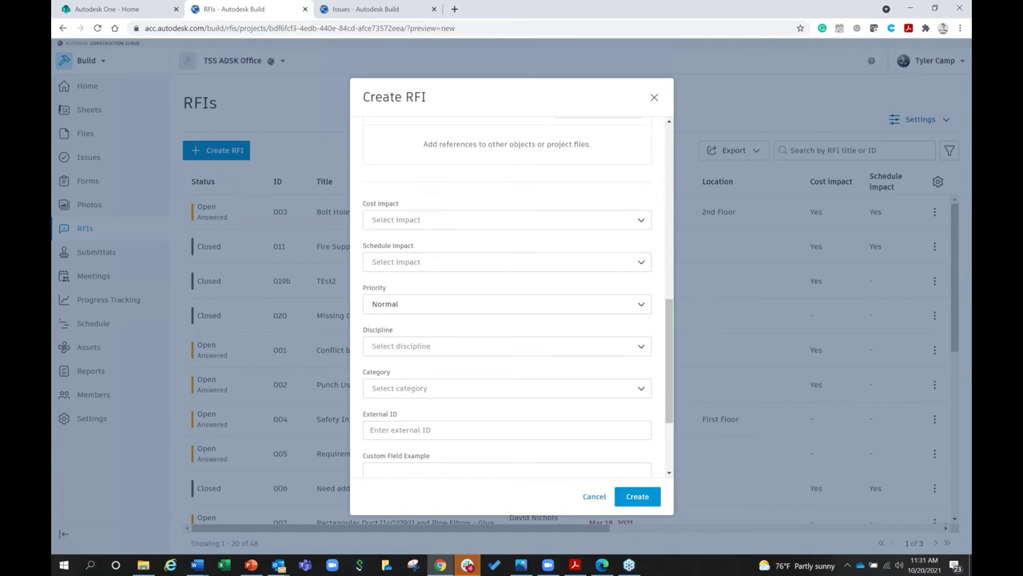
scroll(434, 293, "down", 3)
left_click(439, 276)
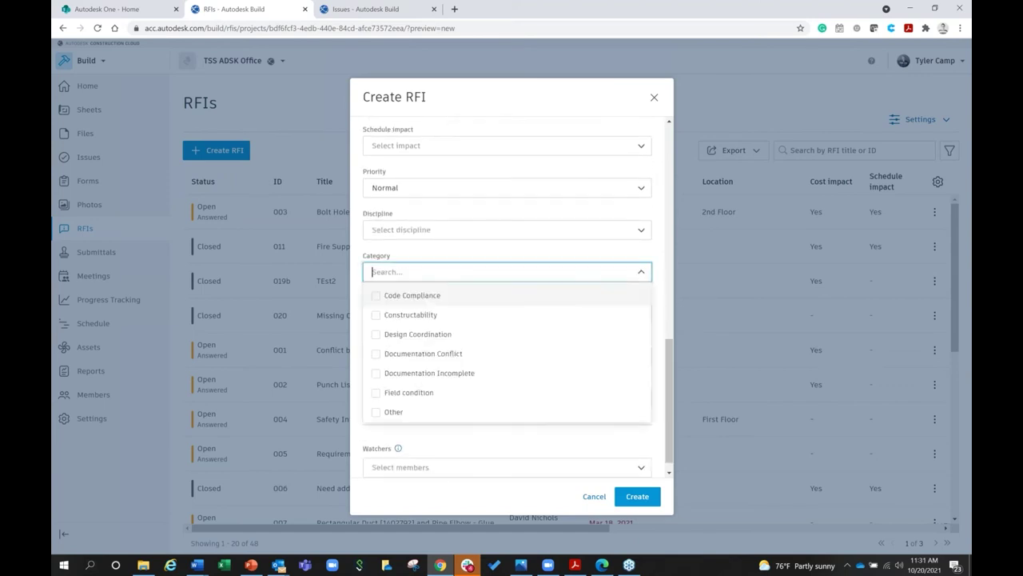
left_click(375, 257)
left_click(382, 359)
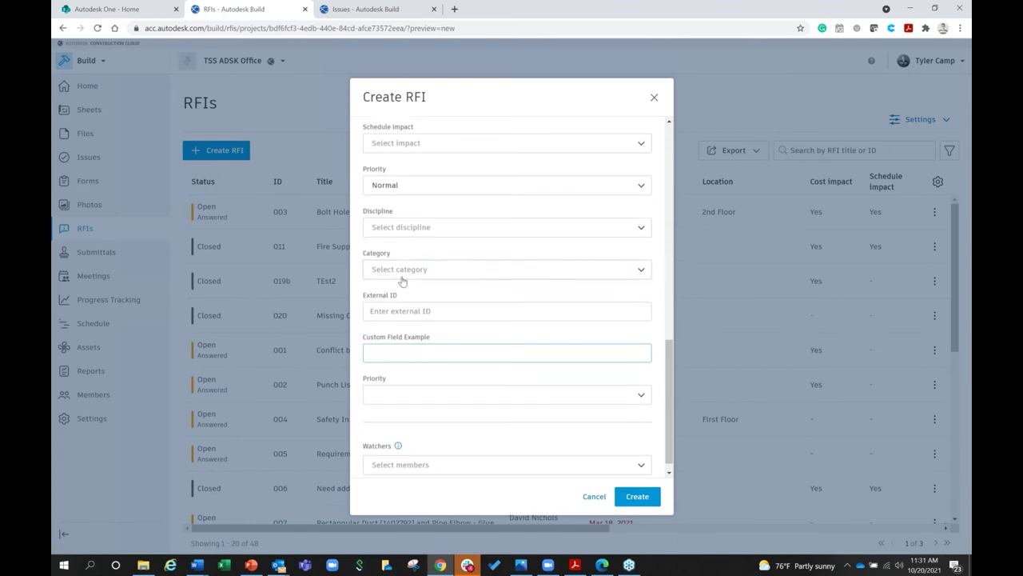
left_click_drag(373, 340, 408, 339)
left_click(398, 357)
scroll(467, 352, "down", 1)
left_click(431, 452)
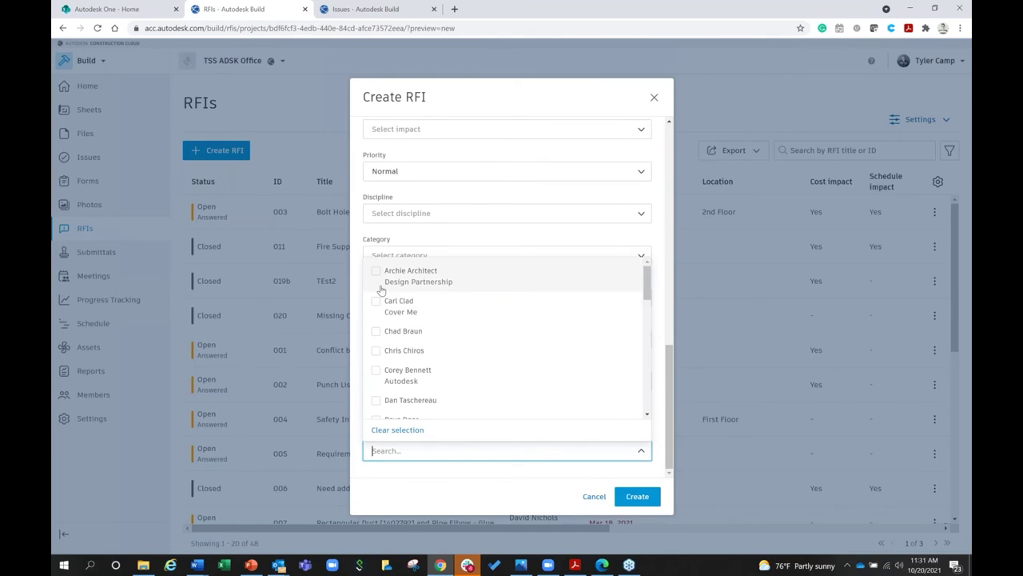
left_click(595, 497)
Step: Open the RFI "Bolt Hole Missing from Structure" and review its official response, general and additional information, and references
left_click(273, 219)
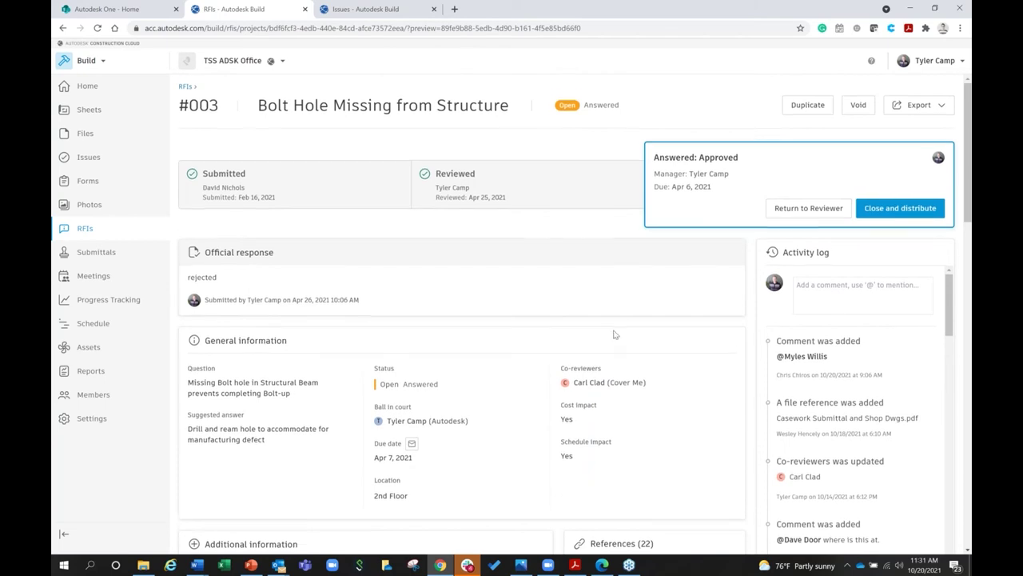
scroll(613, 330, "down", 1)
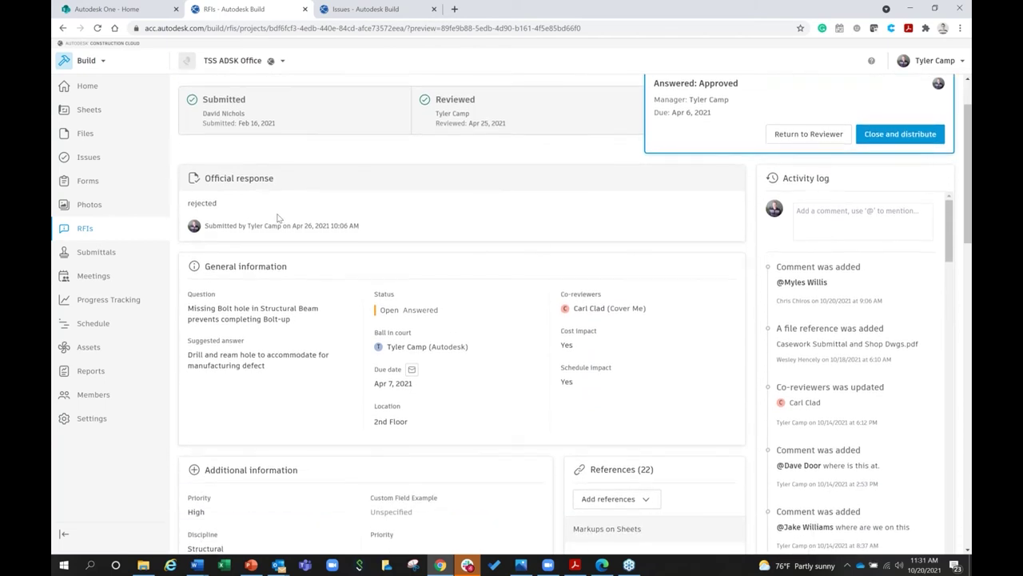
scroll(255, 240, "down", 1)
scroll(232, 272, "up", 2)
scroll(216, 285, "down", 2)
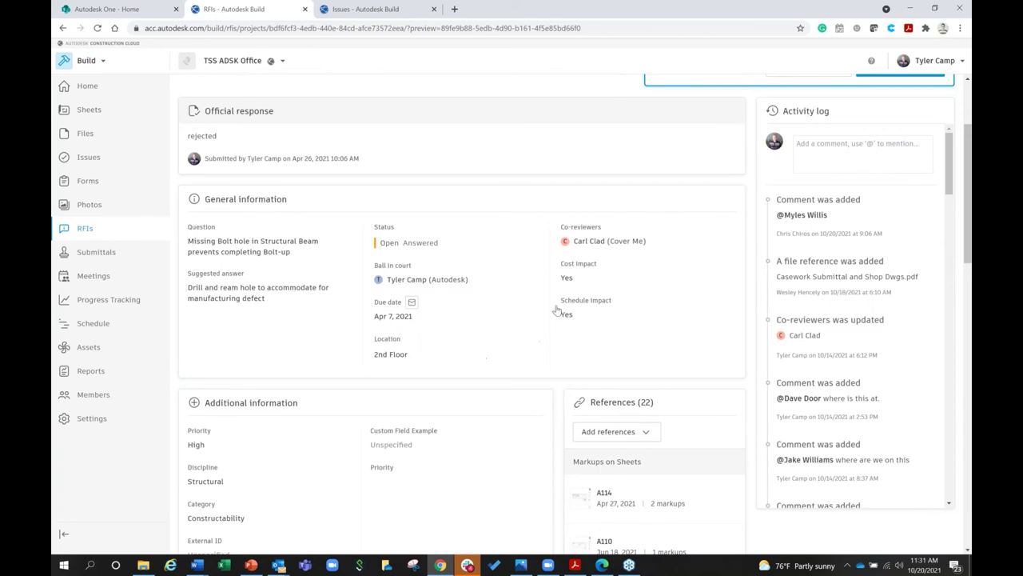
scroll(594, 269, "down", 1)
scroll(594, 269, "down", 1)
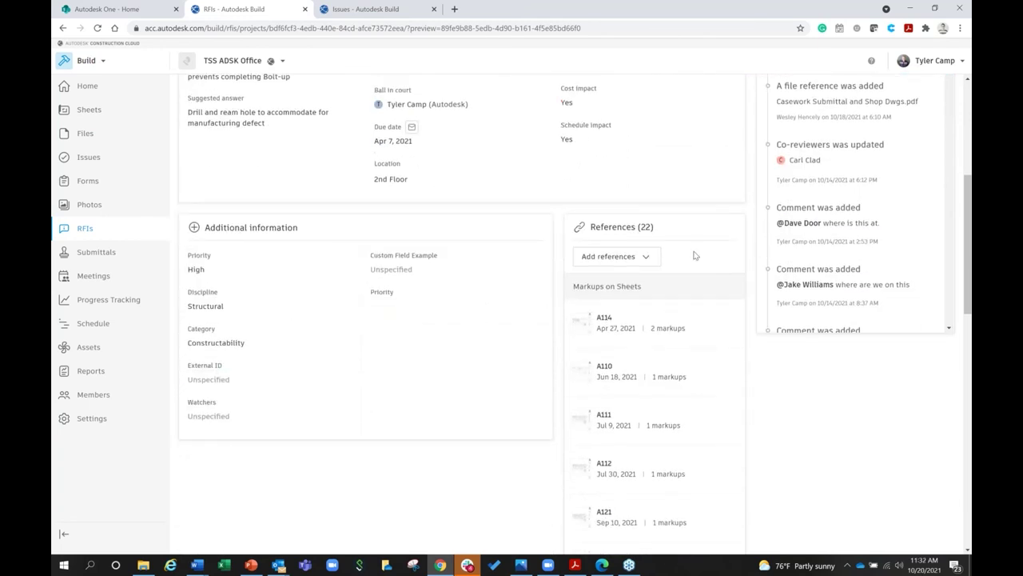
scroll(695, 253, "down", 1)
scroll(616, 299, "down", 4)
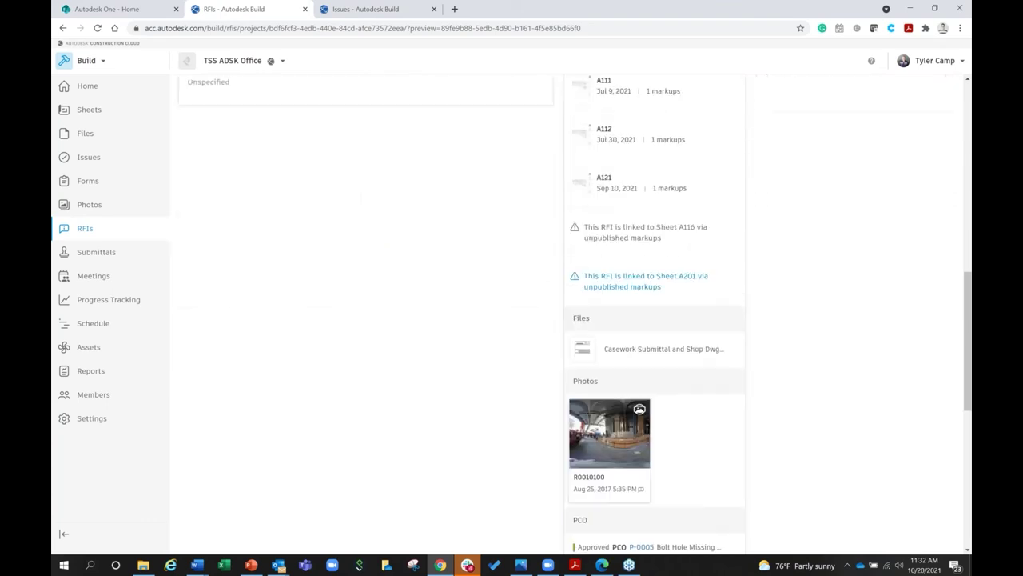
scroll(616, 331, "down", 1)
scroll(612, 320, "down", 4)
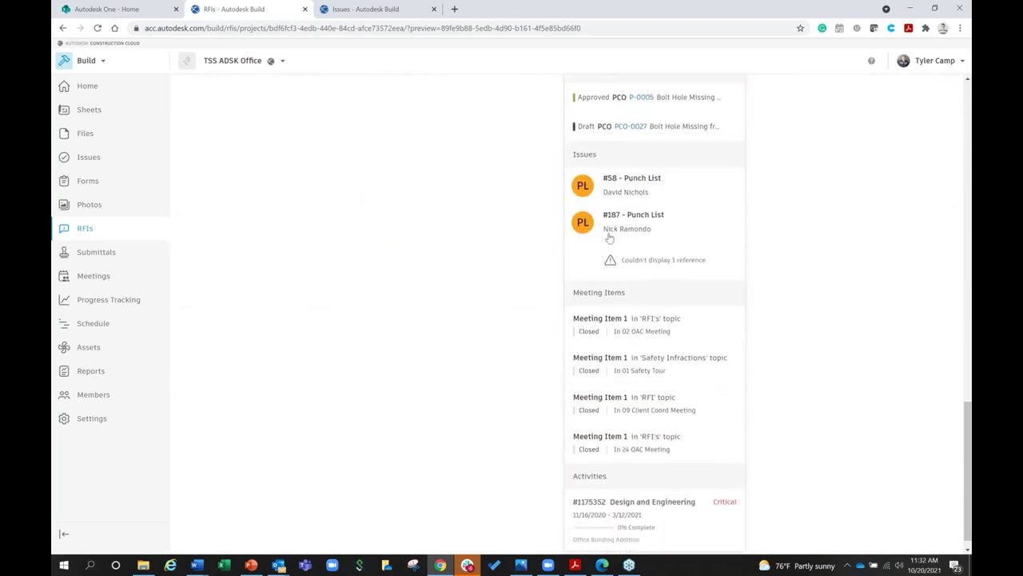
scroll(761, 415, "up", 7)
scroll(764, 417, "up", 6)
scroll(766, 415, "down", 4)
scroll(765, 416, "up", 3)
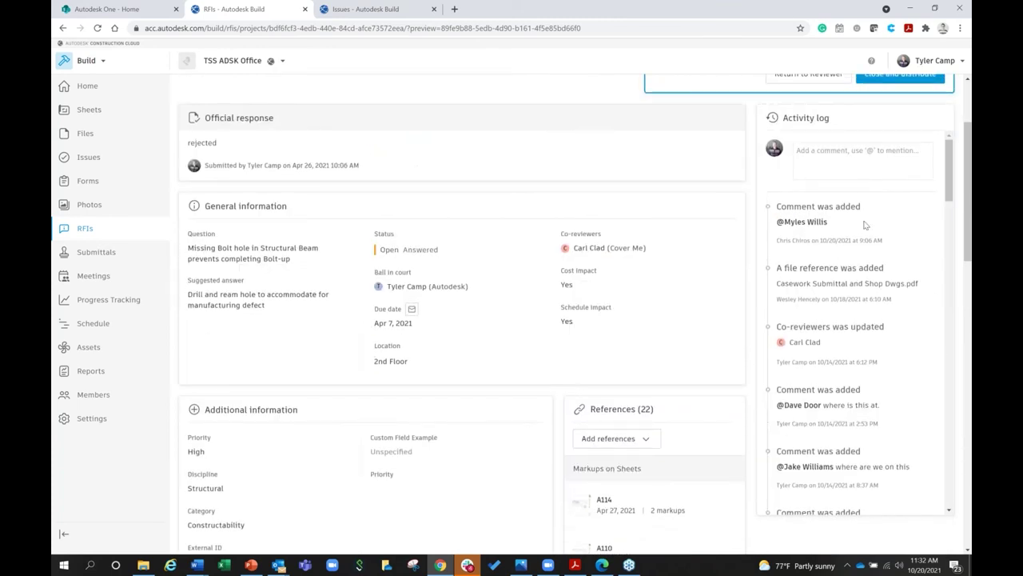
Step: Post a comment in the RFI's activity log mentioning a project member: "this RFI needs your approval due to cost or design integrations."
scroll(822, 391, "up", 1)
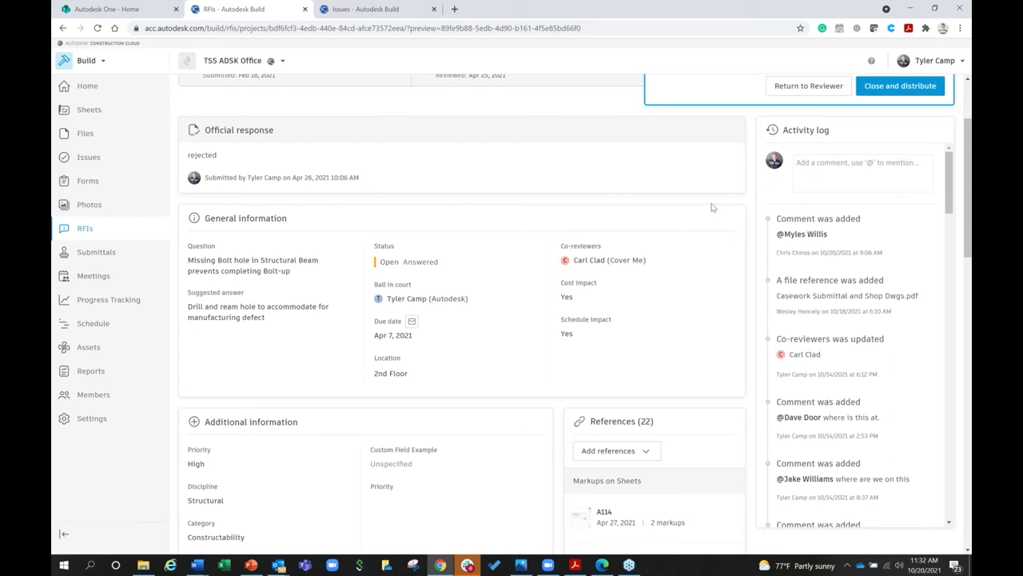
left_click(840, 157)
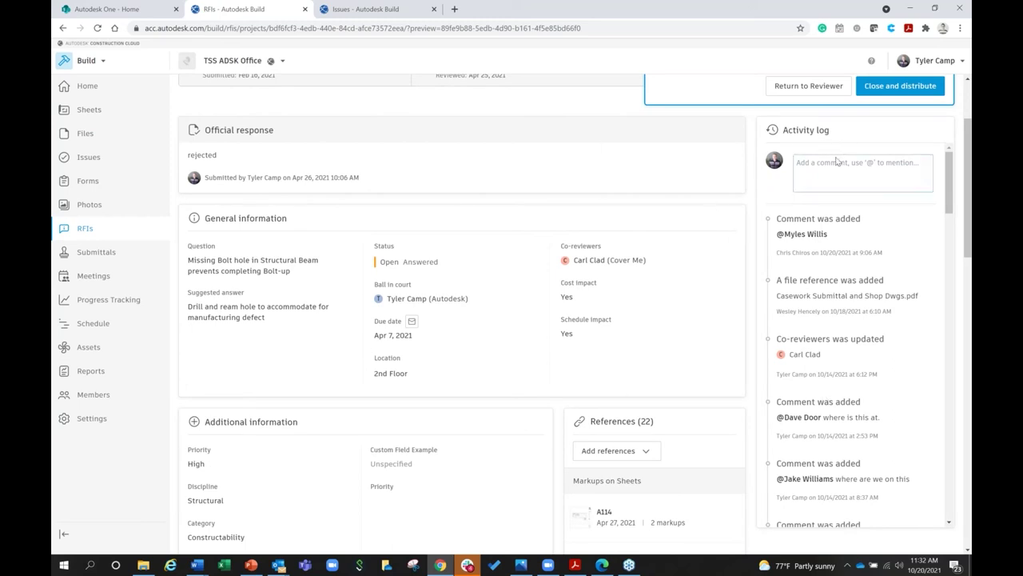
type("@")
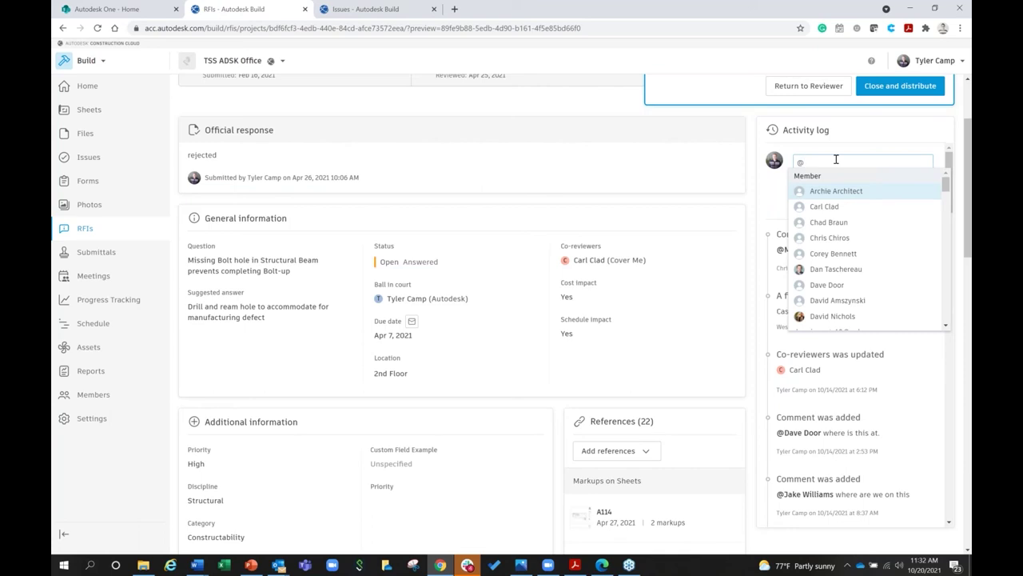
left_click(825, 222)
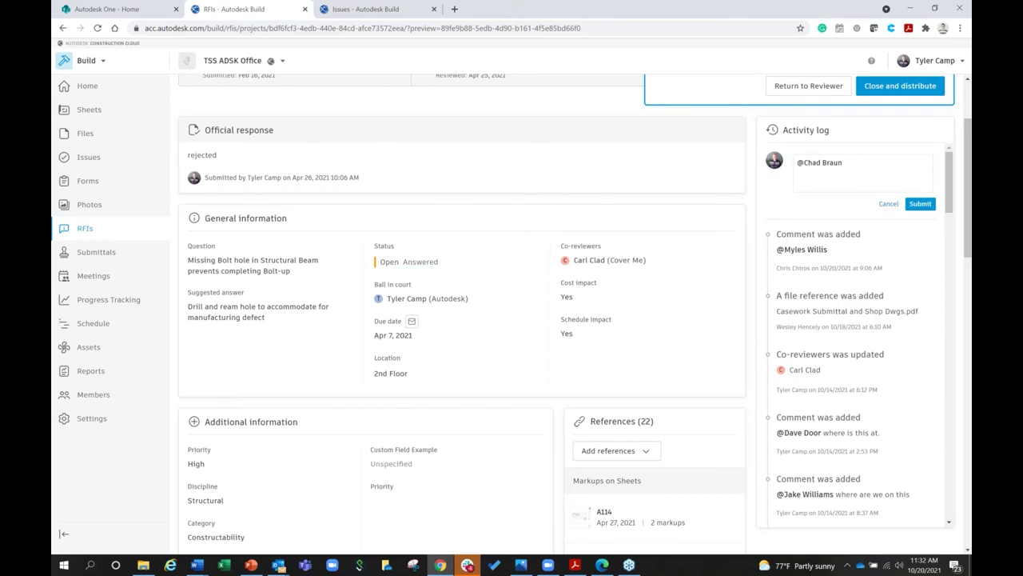
type("this RFI needs your approval due to cost or design ")
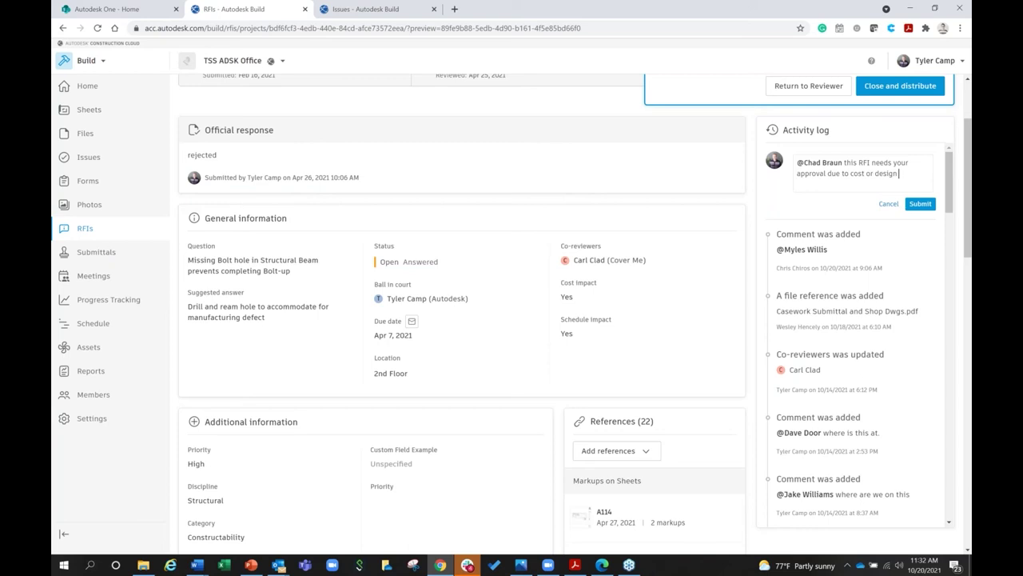
type("integrations.")
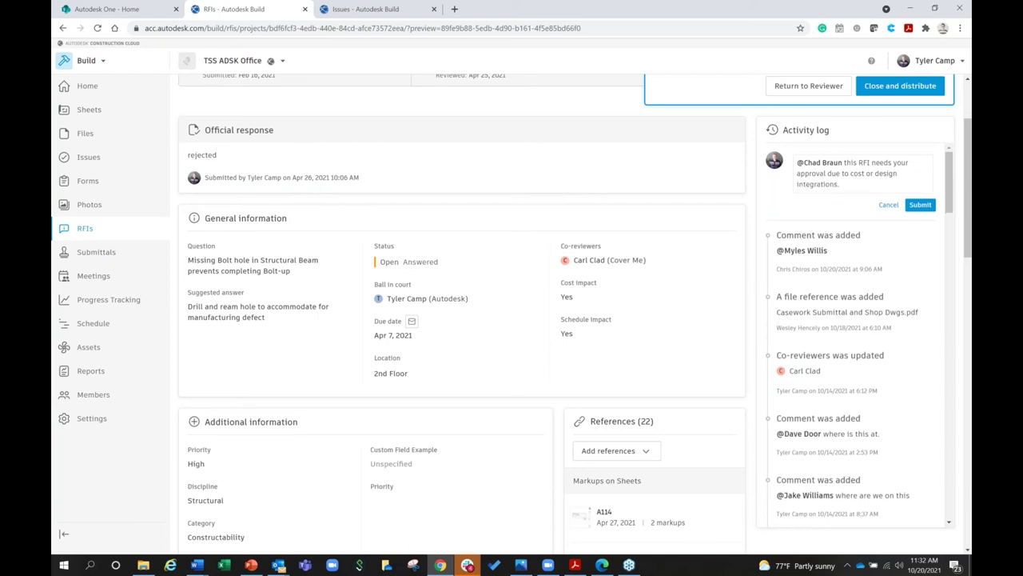
left_click(920, 204)
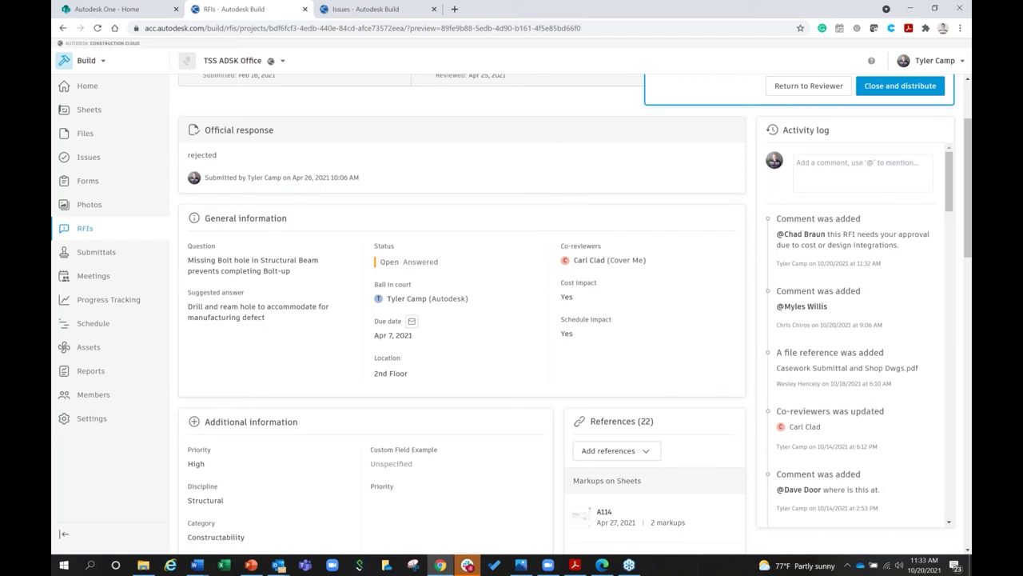
Step: Examine the RFI's activity log from the newest comment down through its earlier status and reference changes
scroll(842, 366, "down", 5)
scroll(846, 365, "up", 4)
scroll(861, 356, "down", 10)
scroll(951, 421, "down", 10)
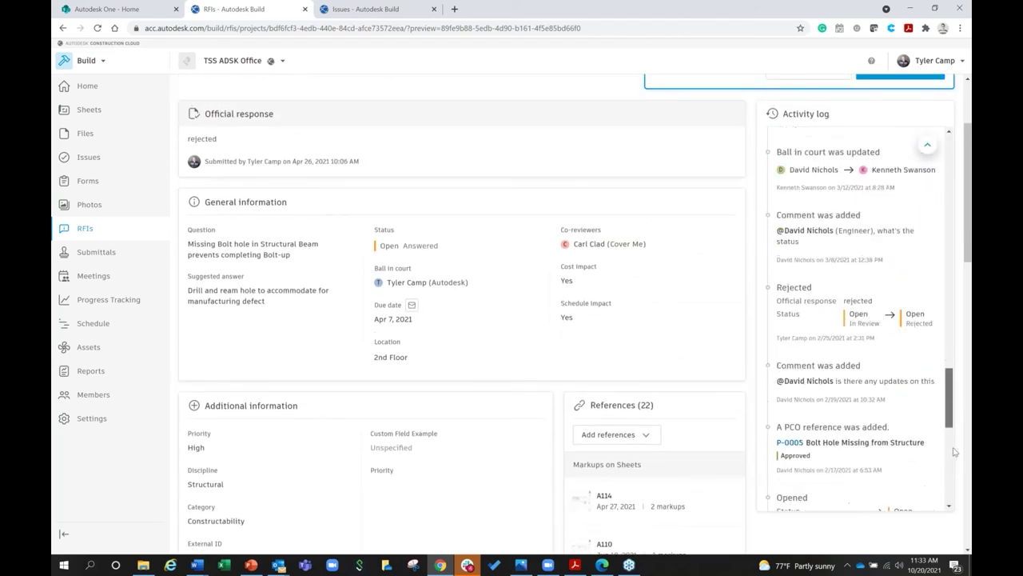
scroll(956, 502, "up", 15)
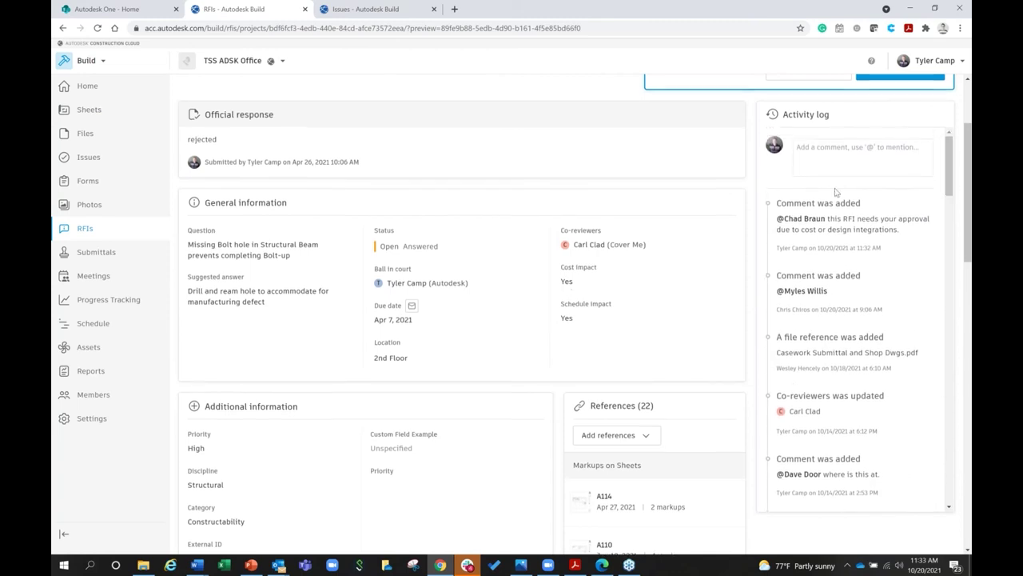
Step: Open the Return to Reviewer form for the answered RFI, review its fields, and close it without submitting
scroll(803, 247, "up", 2)
left_click(803, 247)
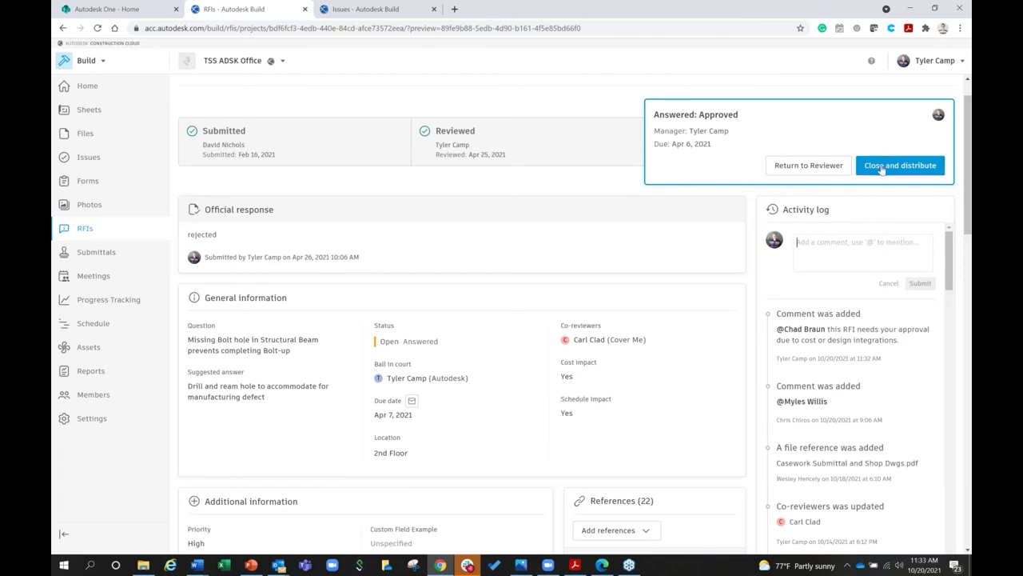
left_click(801, 172)
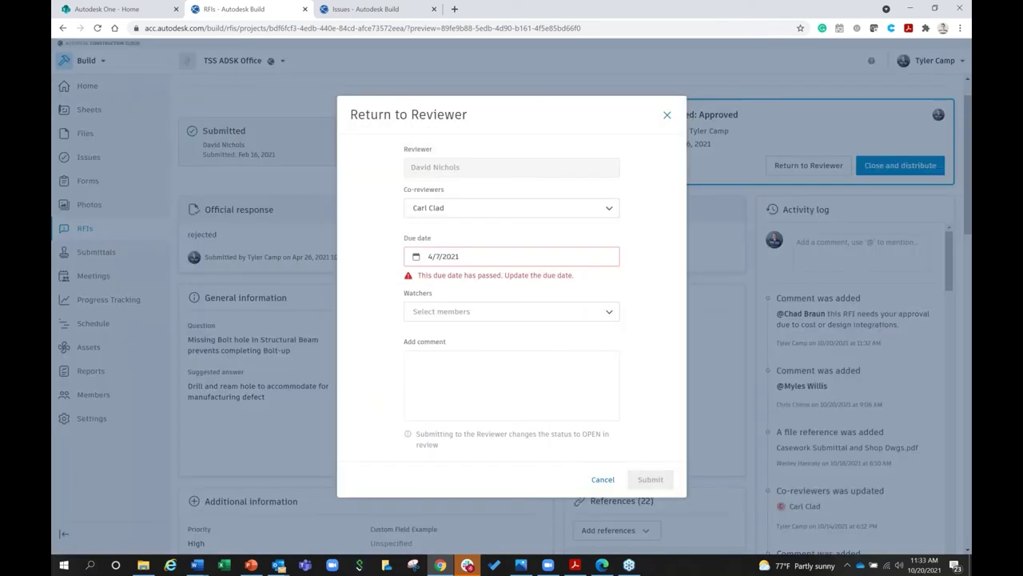
left_click(831, 134)
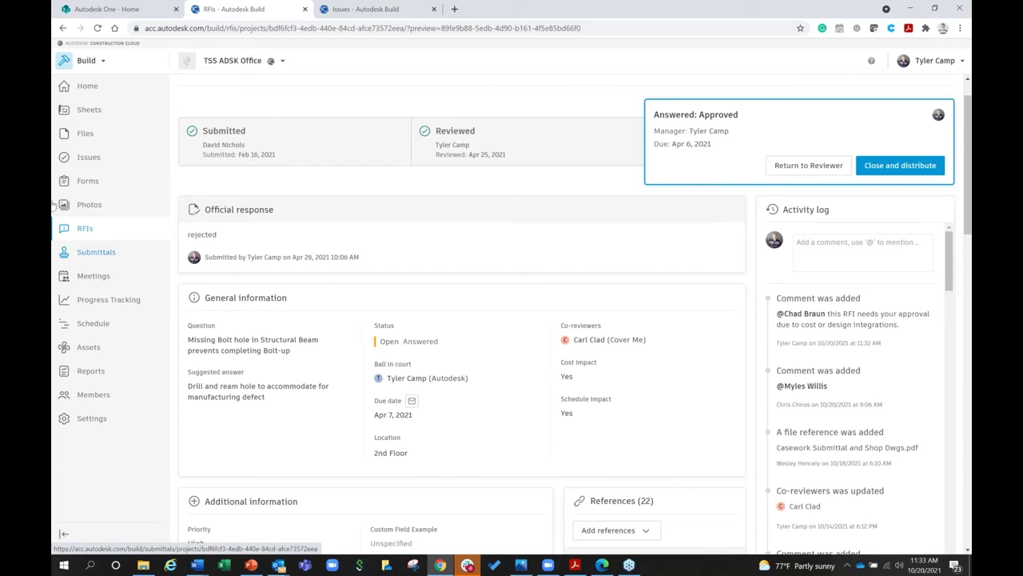
Step: Go to the project's submittals, open their settings and review the members holding submittal manager permissions
left_click(81, 255)
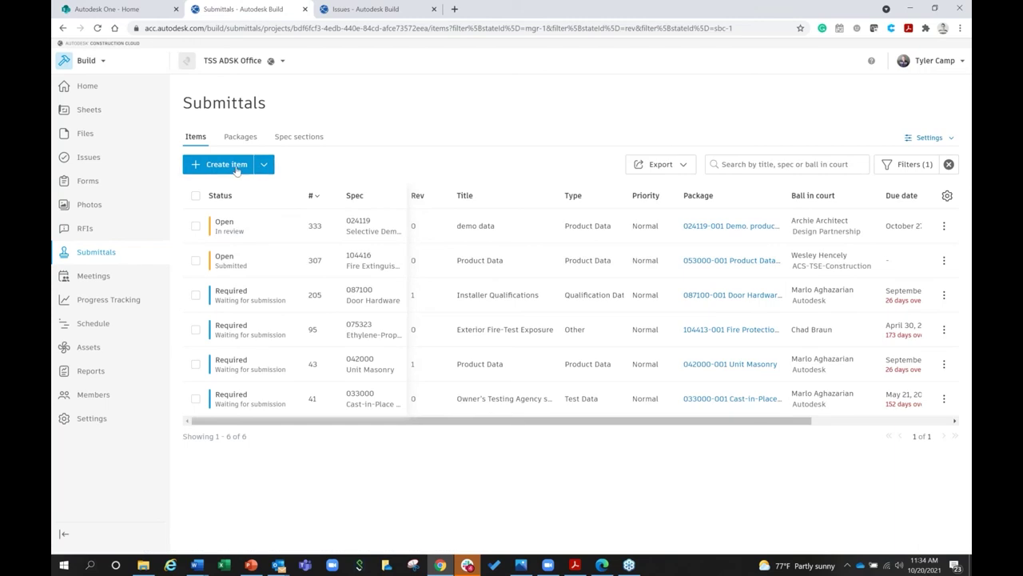
left_click(914, 141)
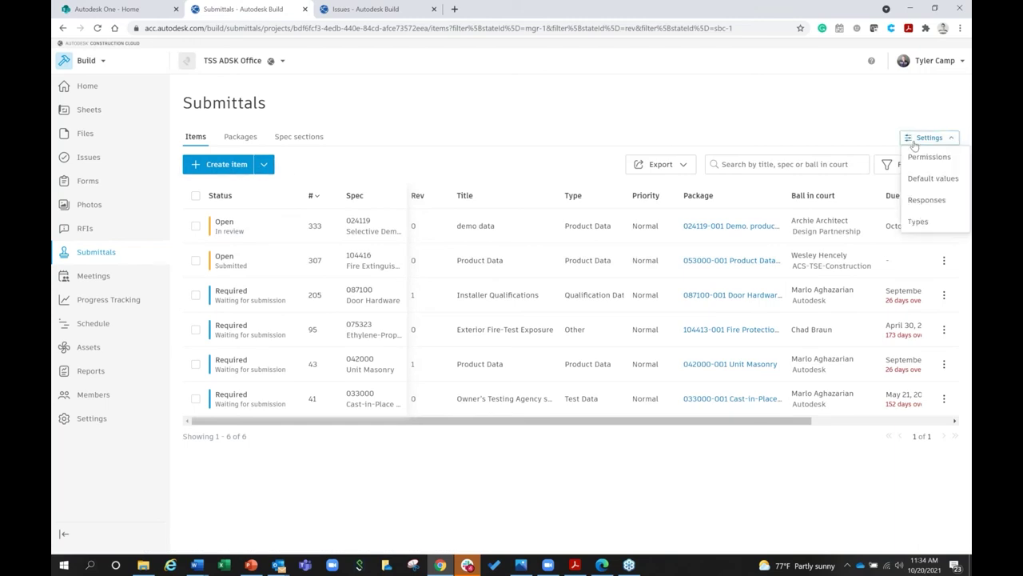
left_click(928, 157)
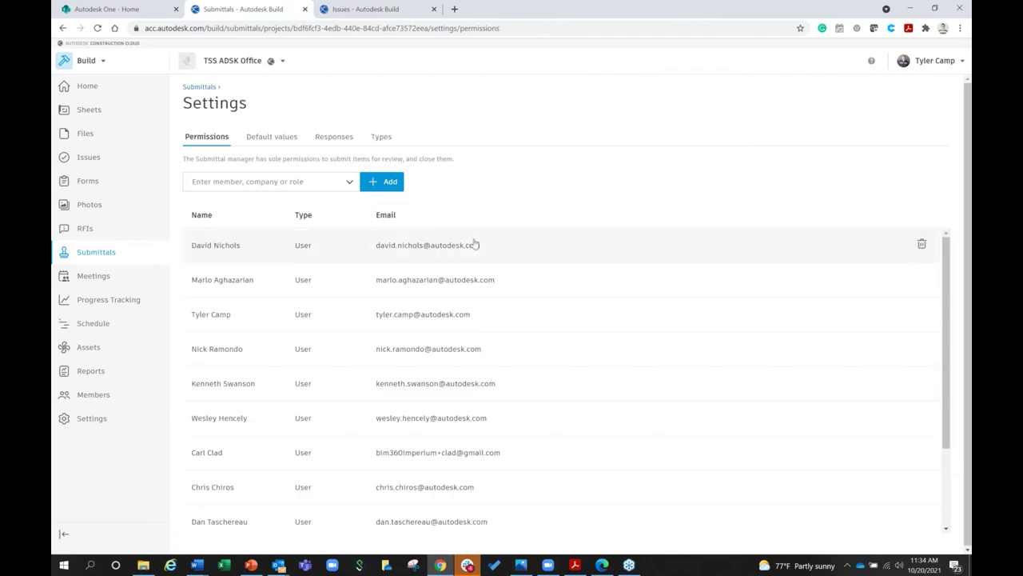
Step: In the submittals' default values, add two more project members to the default watchers list
left_click(272, 137)
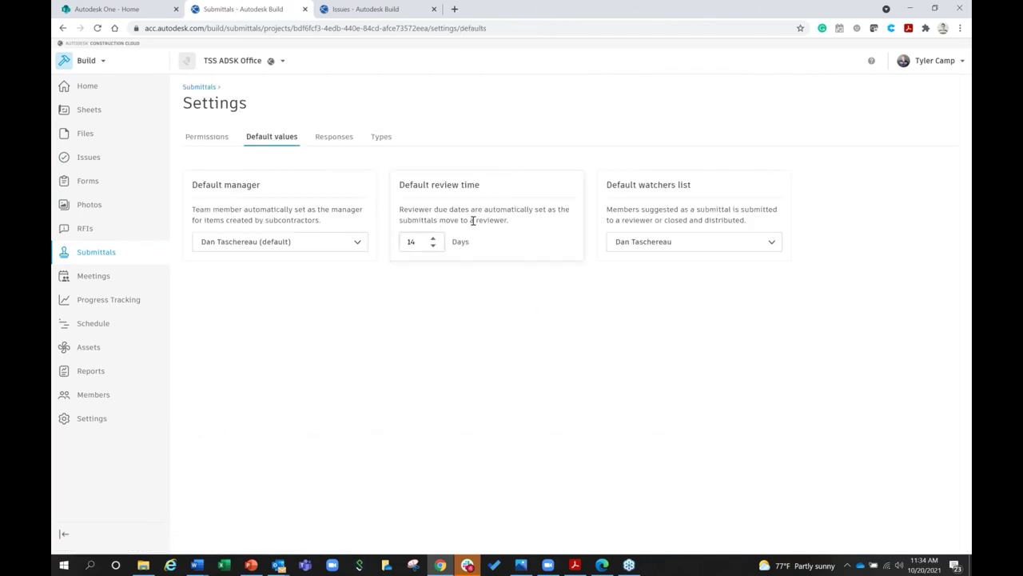
left_click(619, 244)
left_click(620, 311)
left_click(619, 361)
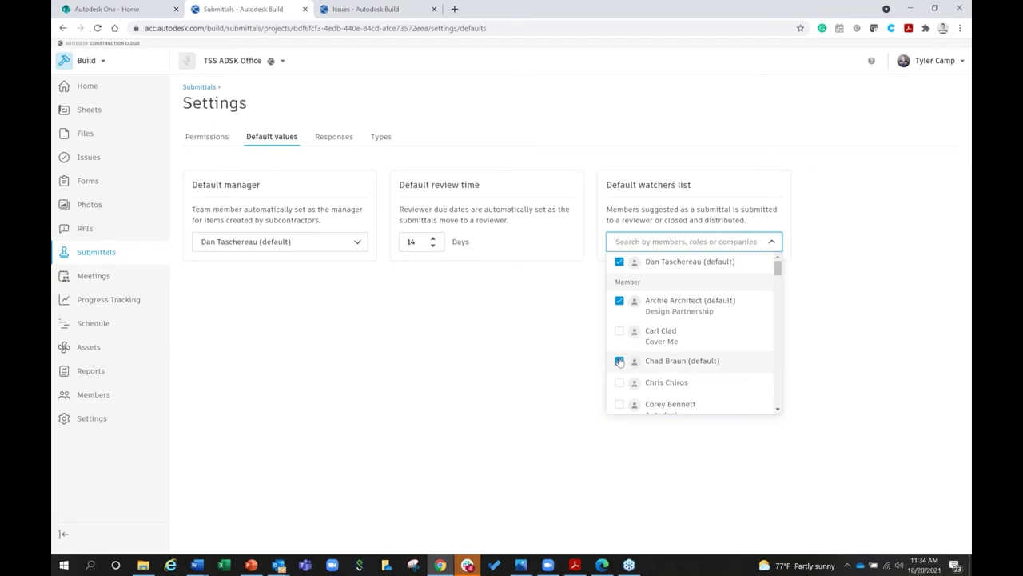
left_click(620, 404)
left_click(570, 351)
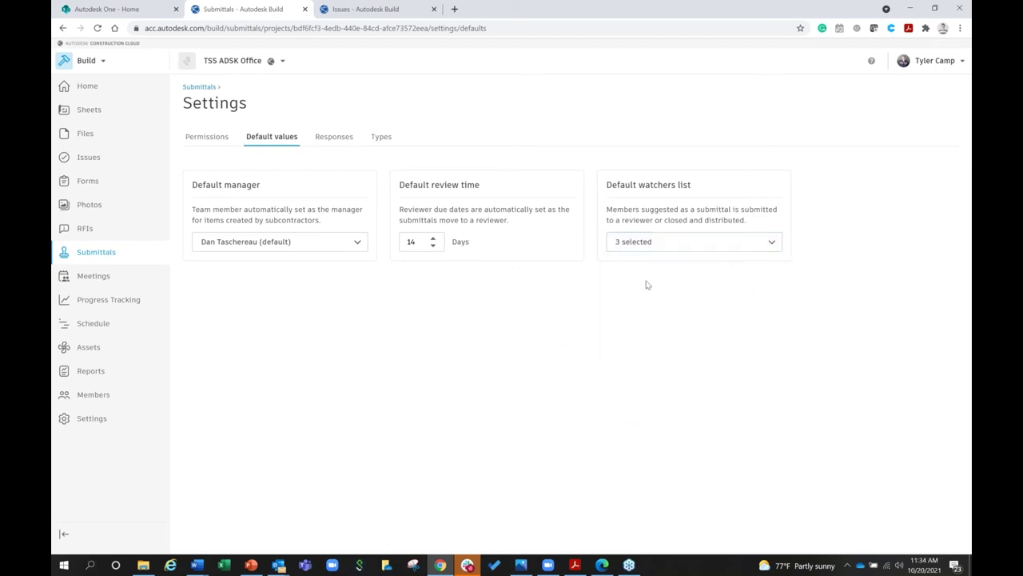
Step: Review the submittal response options and the full list of submittal types, and return to the submittal items list
left_click(338, 136)
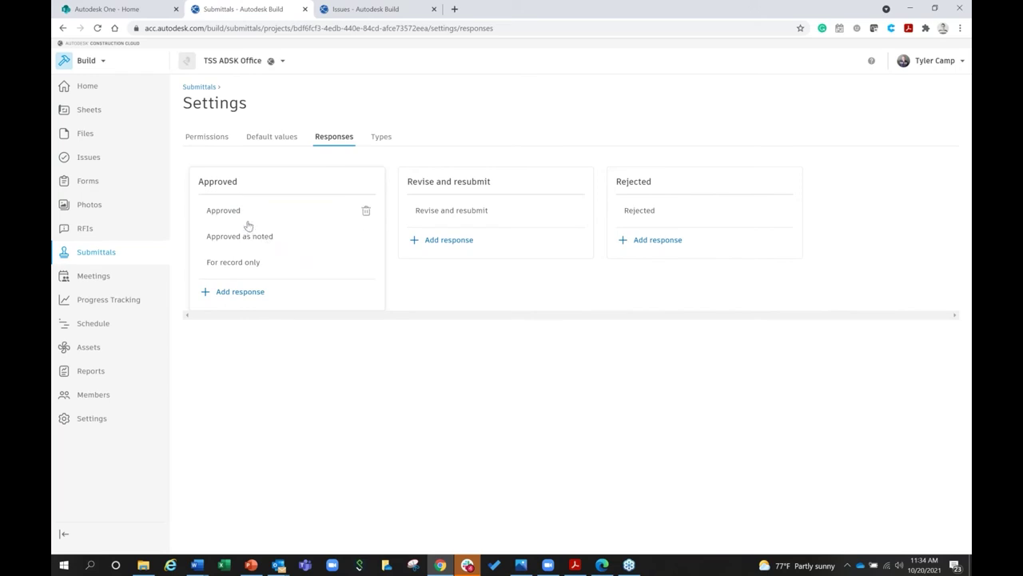
left_click(388, 142)
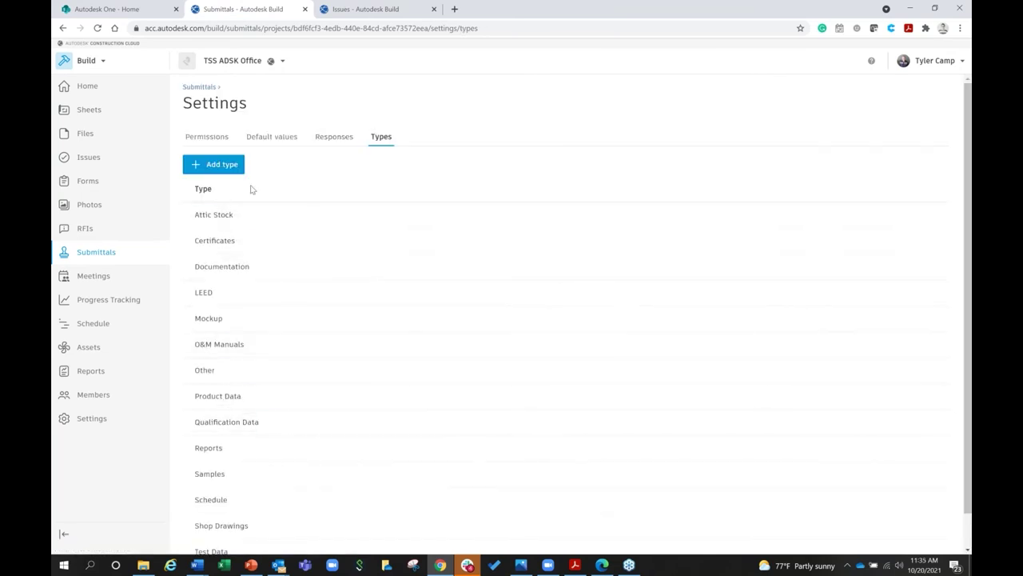
scroll(270, 231, "down", 1)
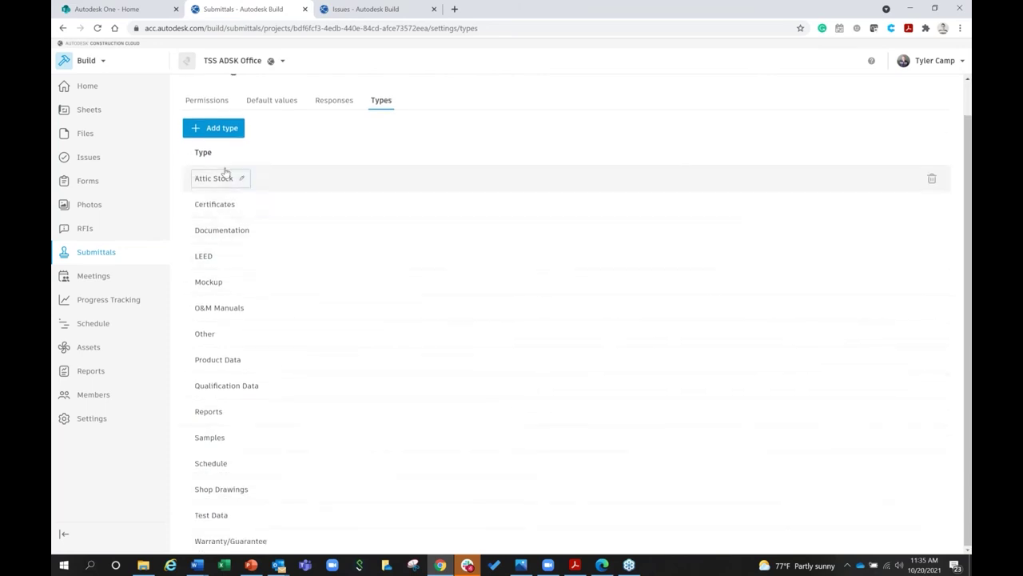
scroll(200, 100, "up", 1)
left_click(210, 89)
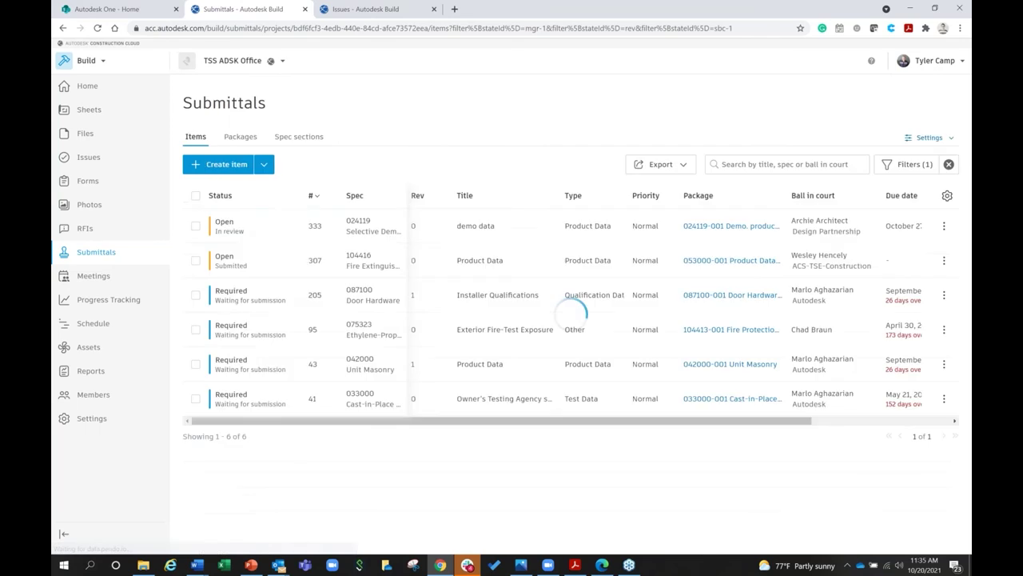
Step: Start a new submittal item and review its spec section choices, description and package creation option without filling them in
left_click(217, 171)
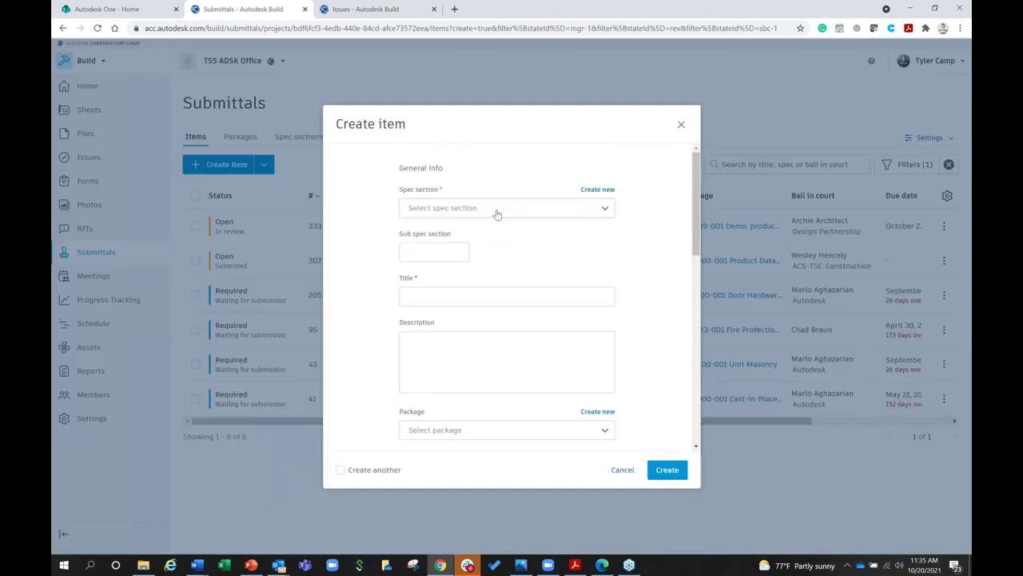
left_click(496, 211)
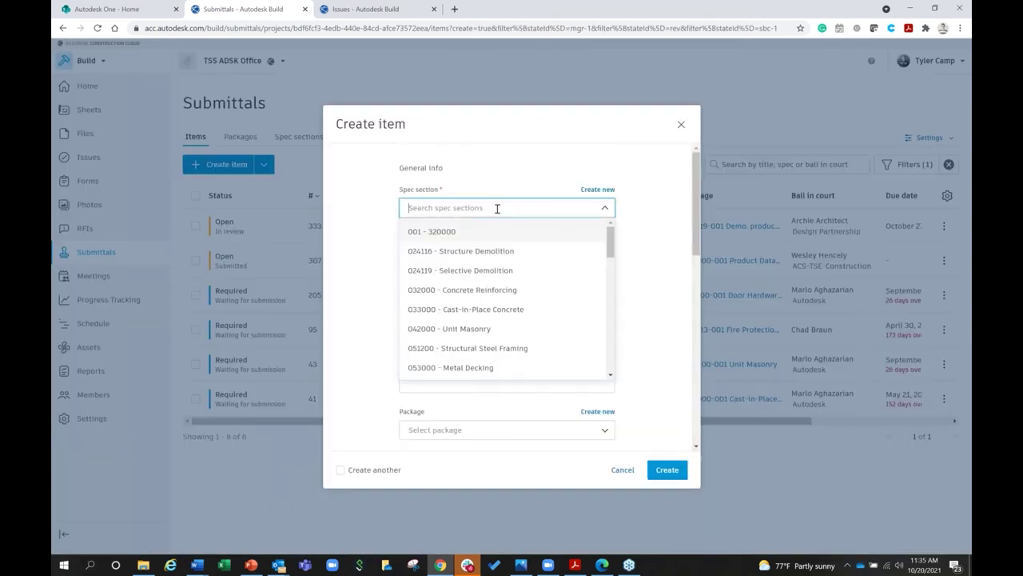
left_click(351, 304)
scroll(482, 291, "down", 3)
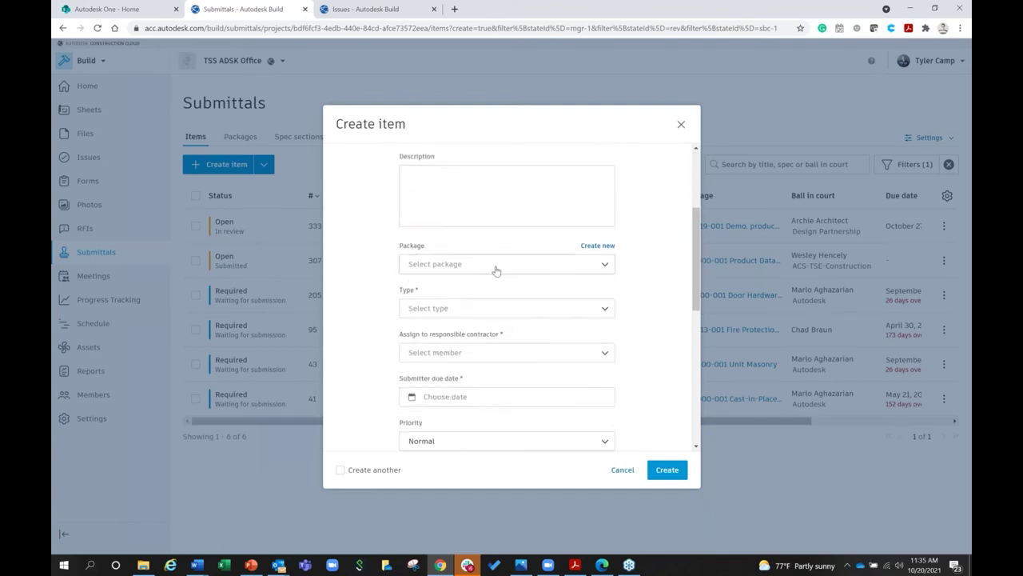
left_click(599, 247)
left_click(628, 299)
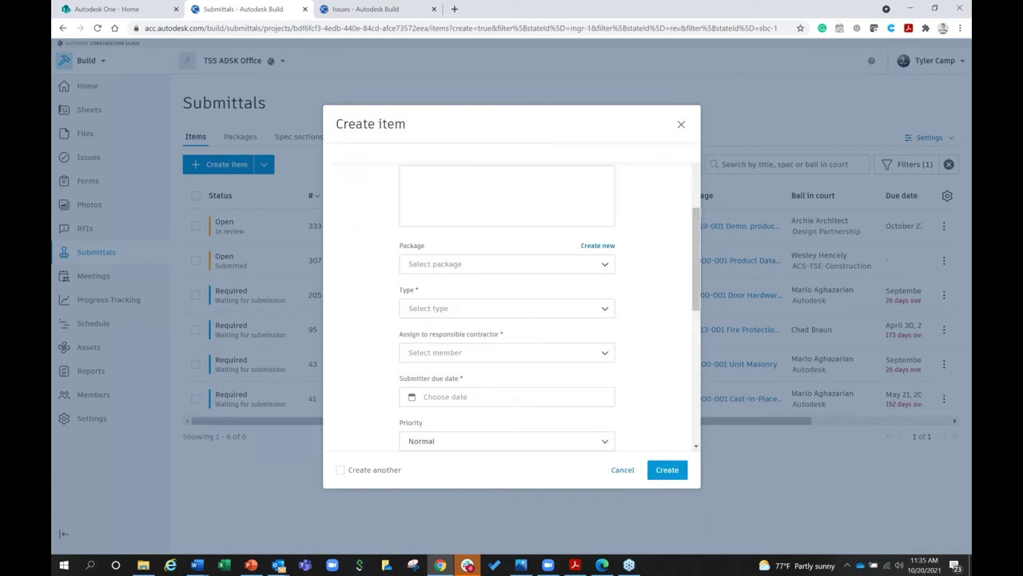
Step: Set the new submittal item's type to Product Data
left_click(416, 312)
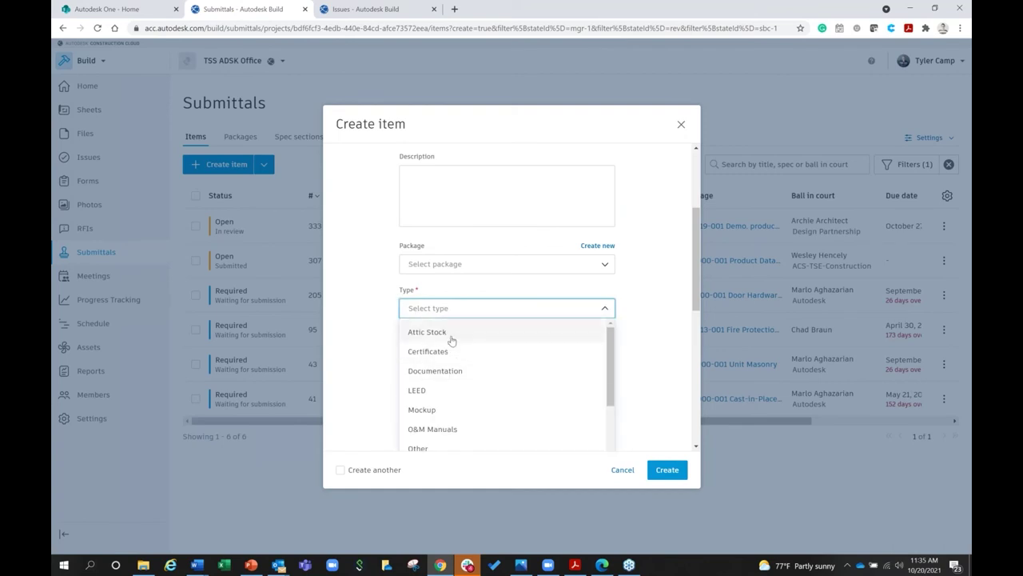
scroll(435, 426, "down", 2)
left_click(445, 408)
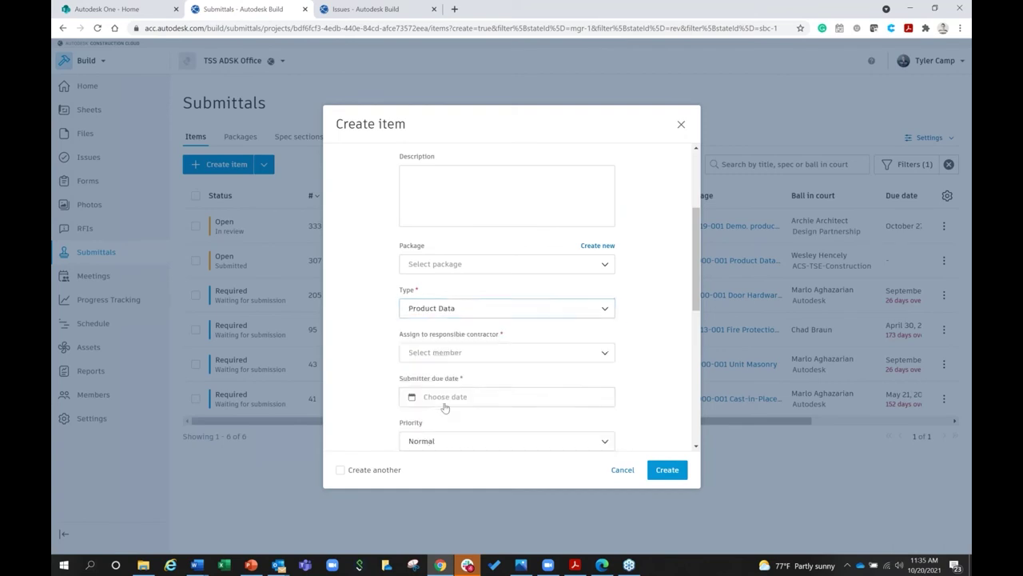
scroll(456, 320, "down", 1)
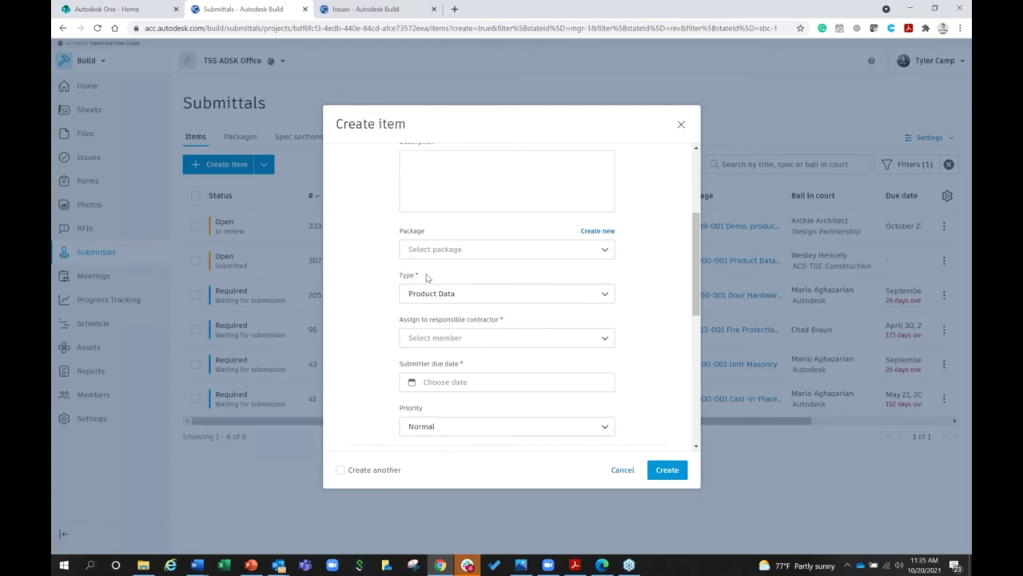
scroll(490, 352, "up", 1)
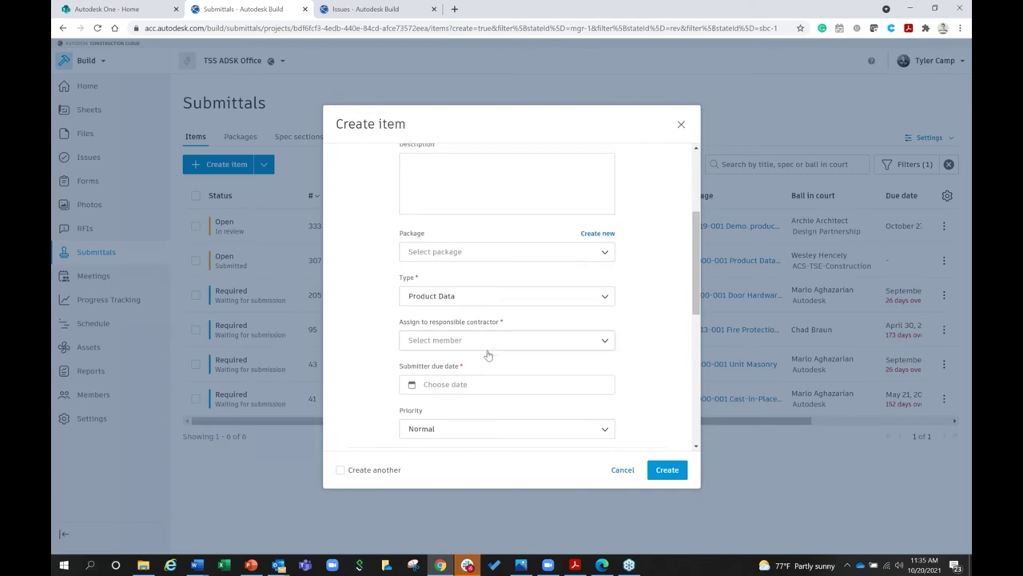
Step: Assign the new submittal item to a responsible contractor and set the submitter due date to 10/29/2021
left_click(480, 347)
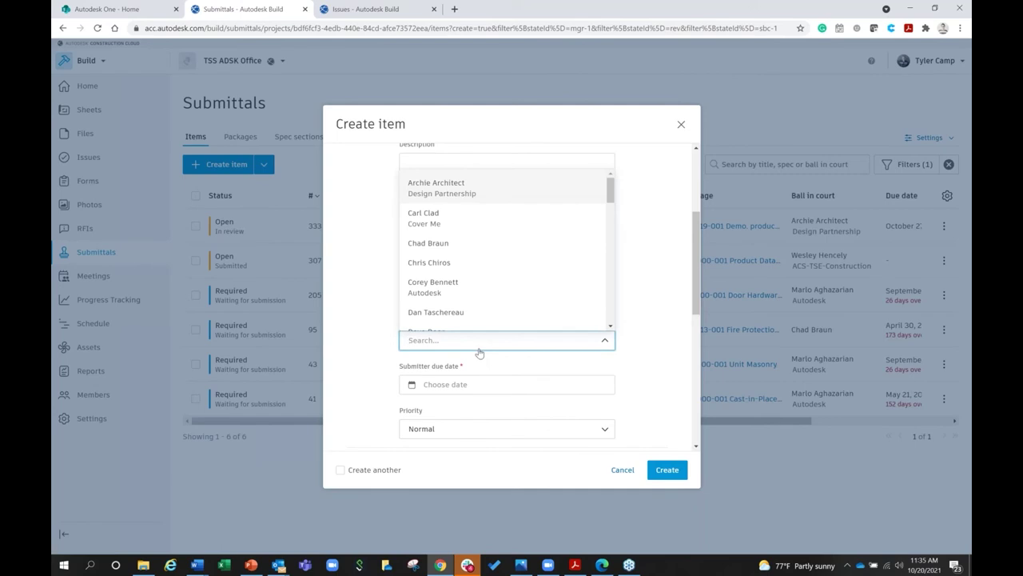
left_click(359, 335)
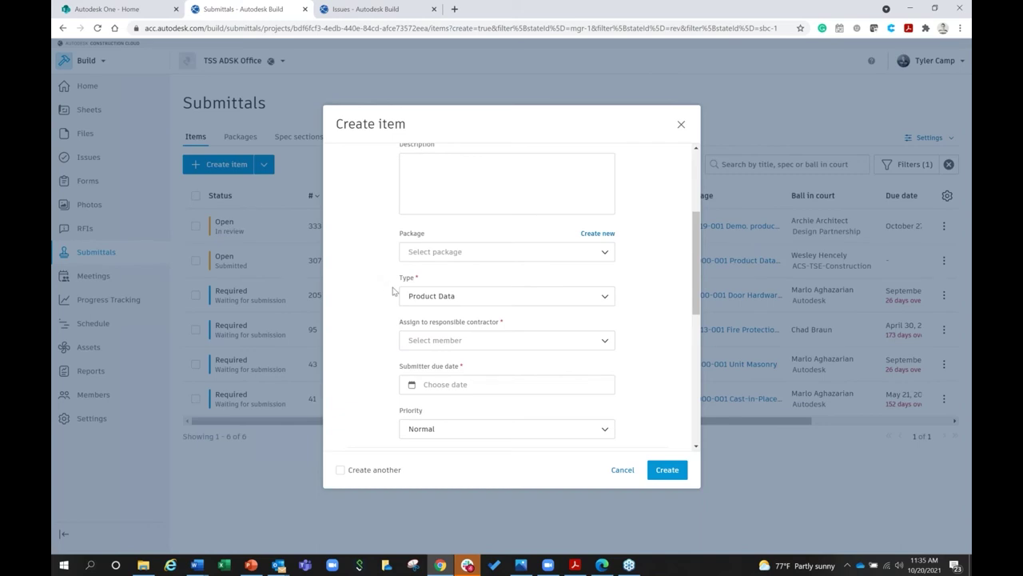
left_click(497, 349)
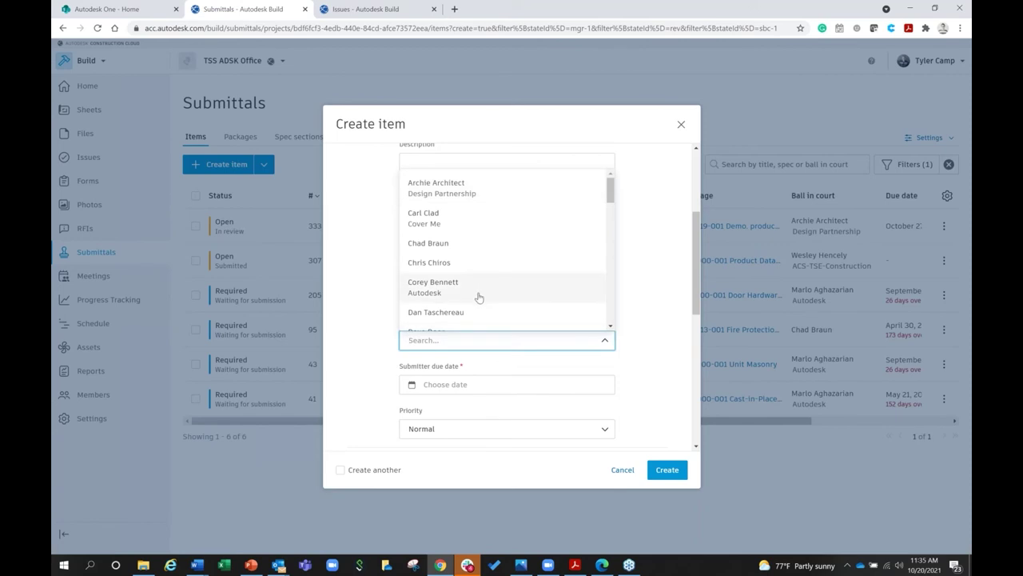
left_click(458, 219)
left_click(453, 381)
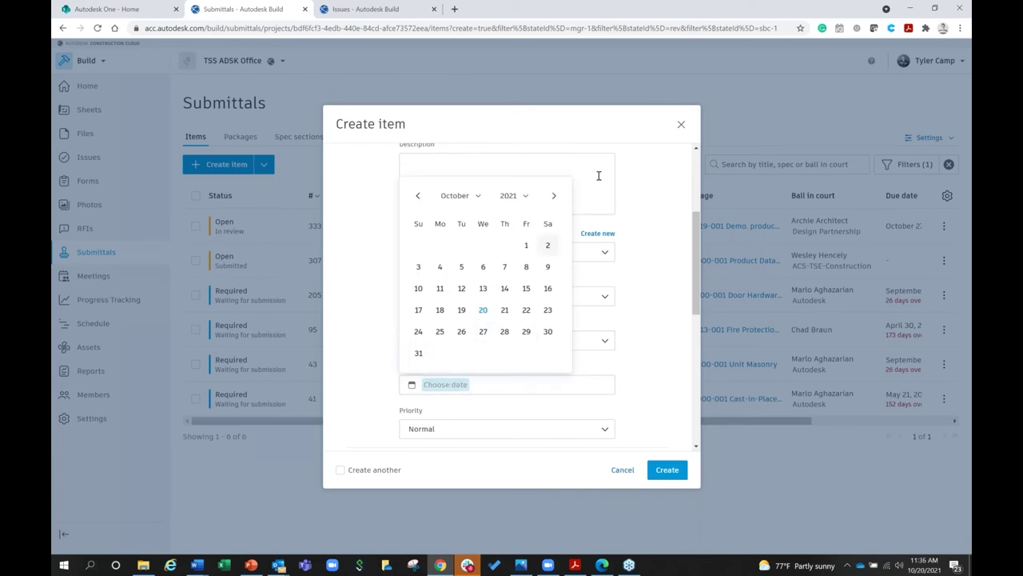
left_click(527, 332)
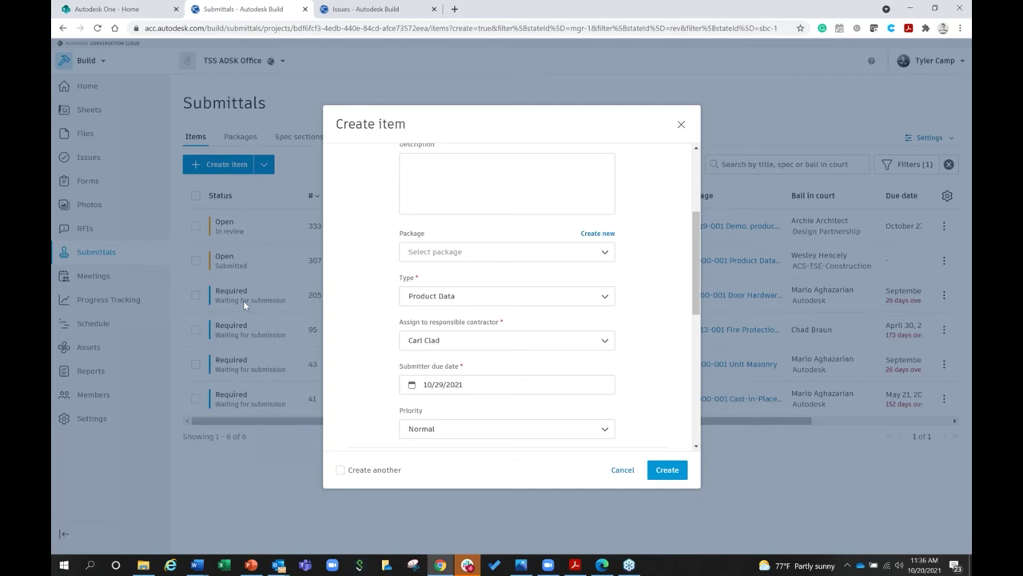
Step: Review the new item's priority, attachments and planning fields, and discard the item without creating it
scroll(532, 386, "down", 2)
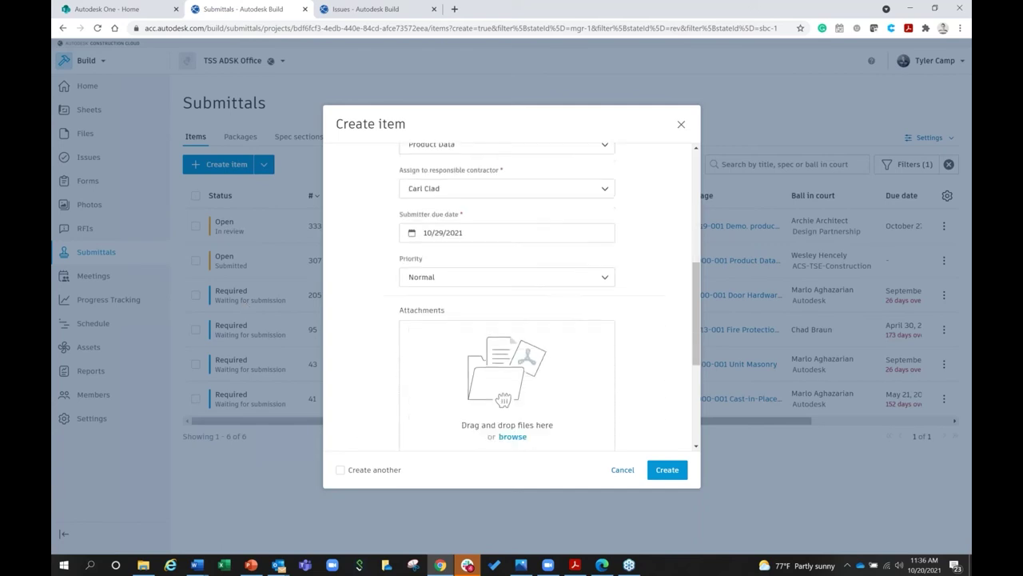
scroll(536, 392, "down", 2)
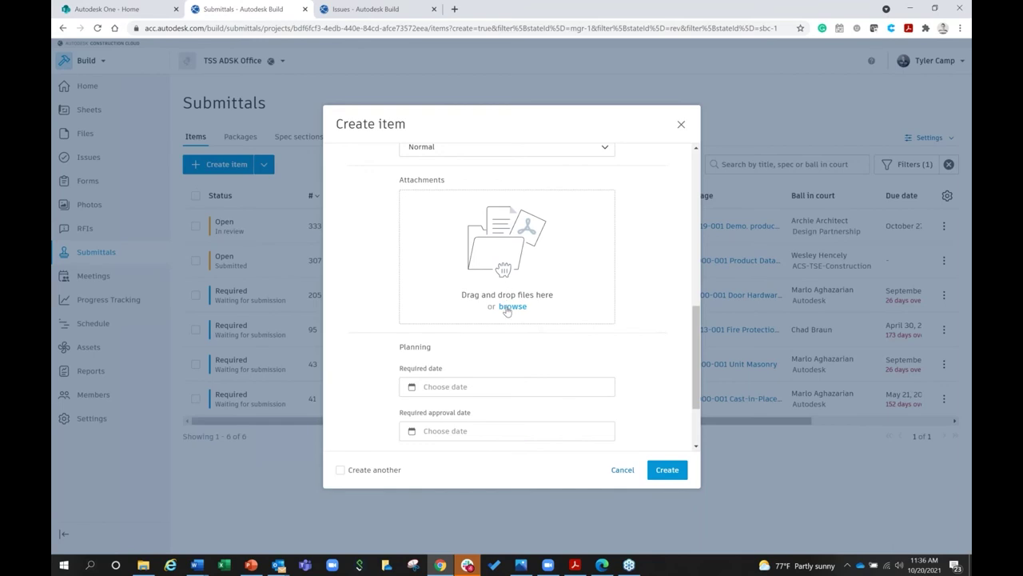
scroll(506, 311, "down", 2)
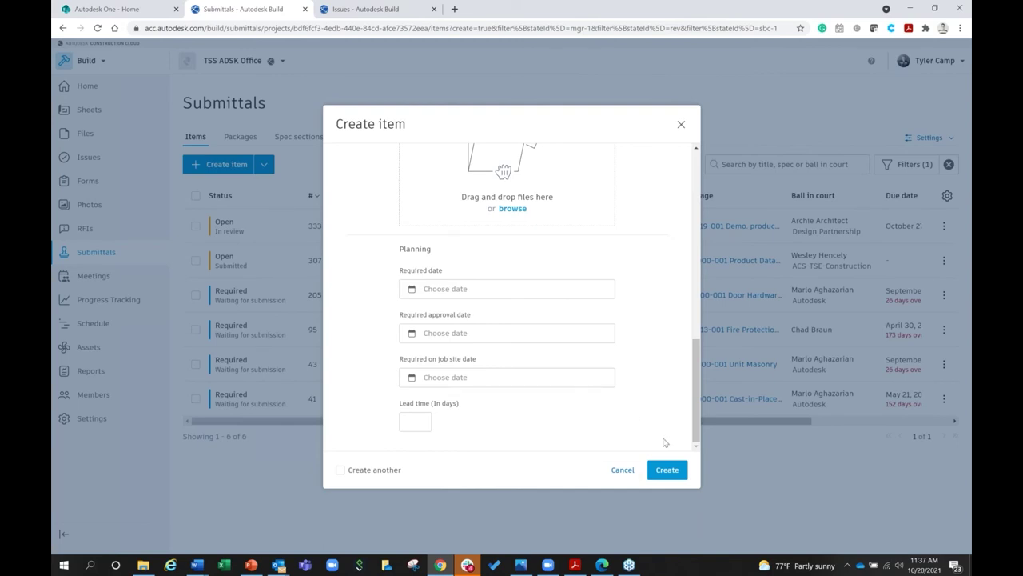
left_click(624, 471)
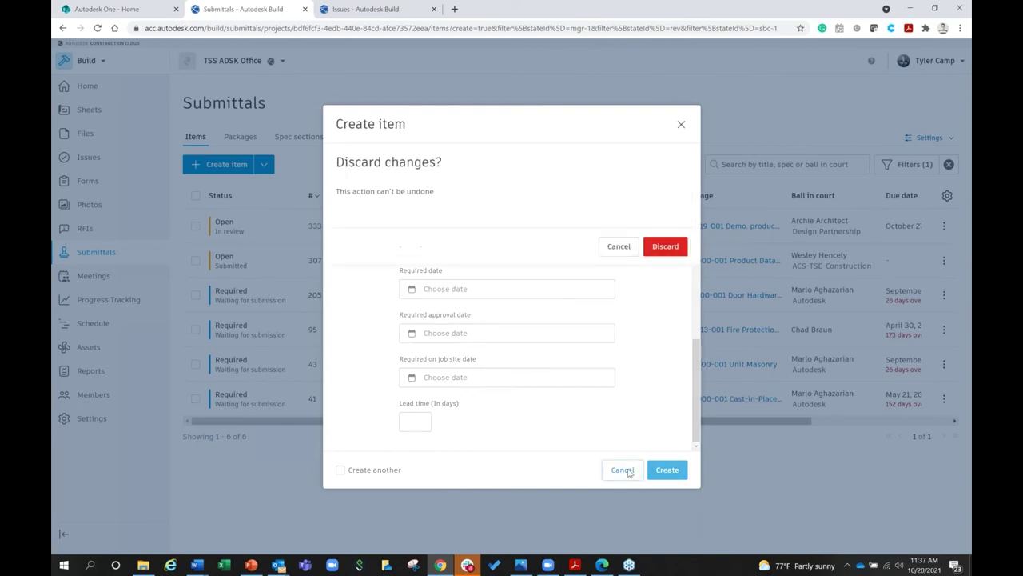
left_click(681, 246)
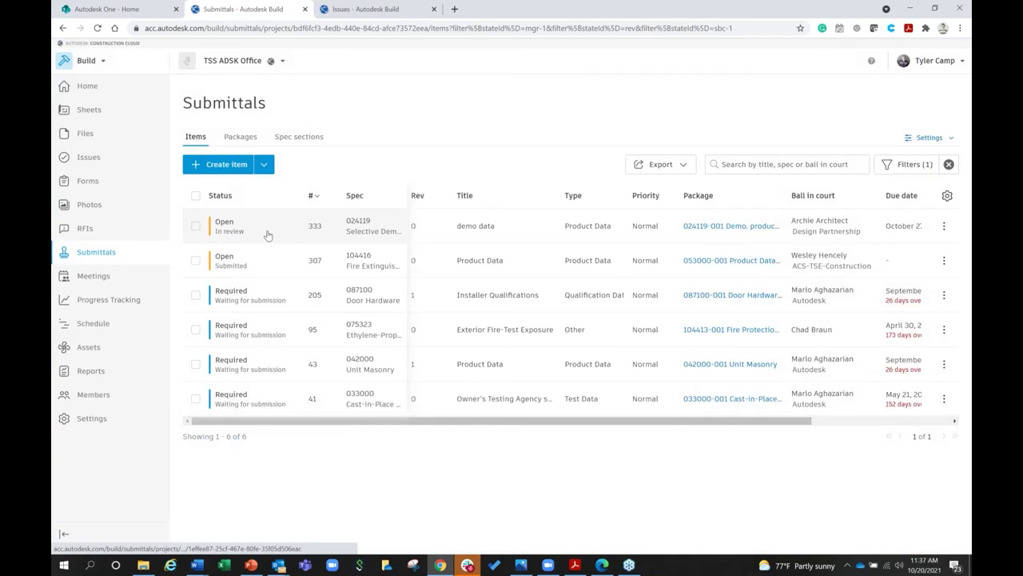
Step: Open submittal #333-024119 "demo data" and review its general information, attachments, planning and tracking, participants and references
left_click(268, 234)
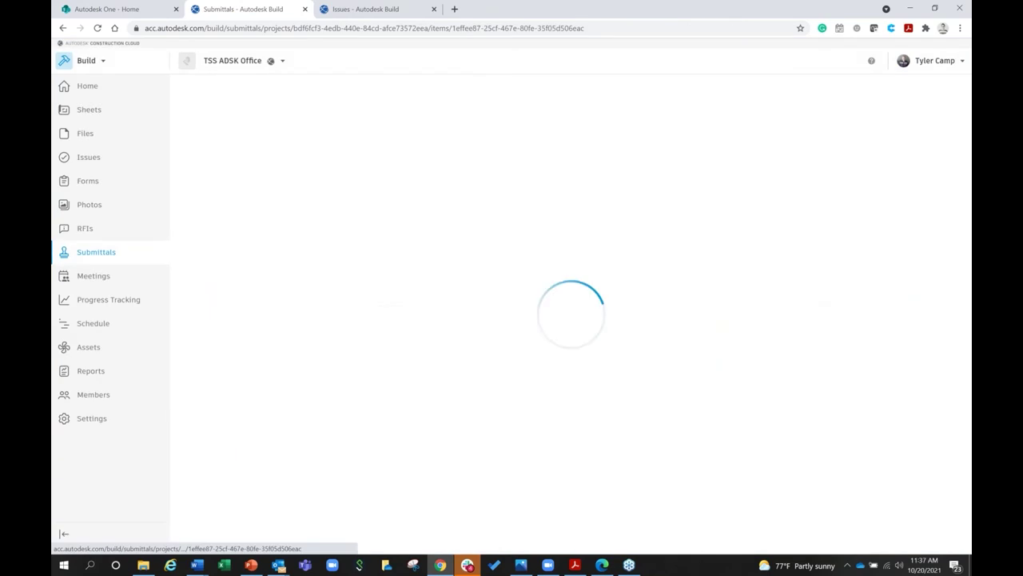
scroll(636, 436, "down", 4)
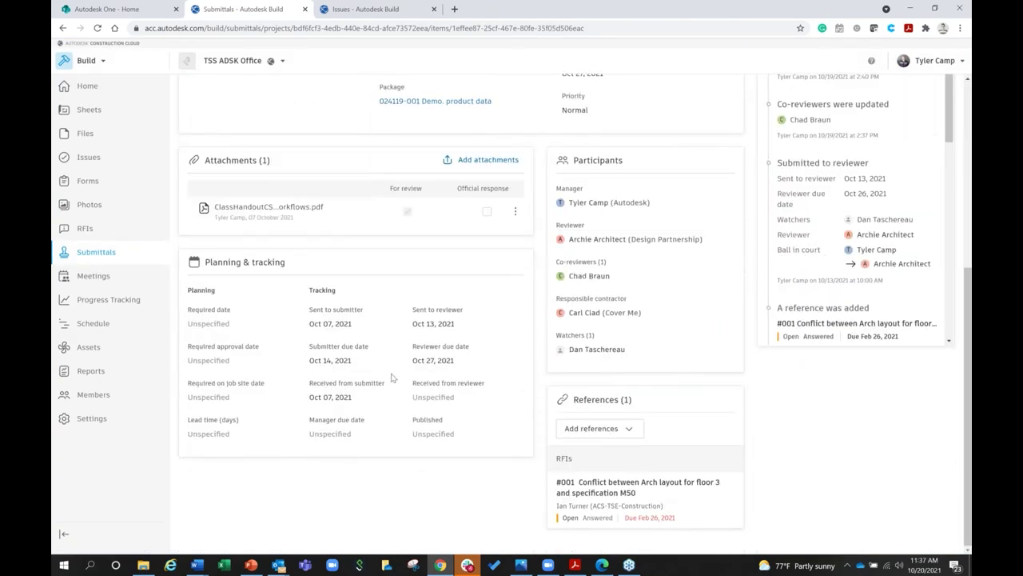
scroll(512, 446, "up", 4)
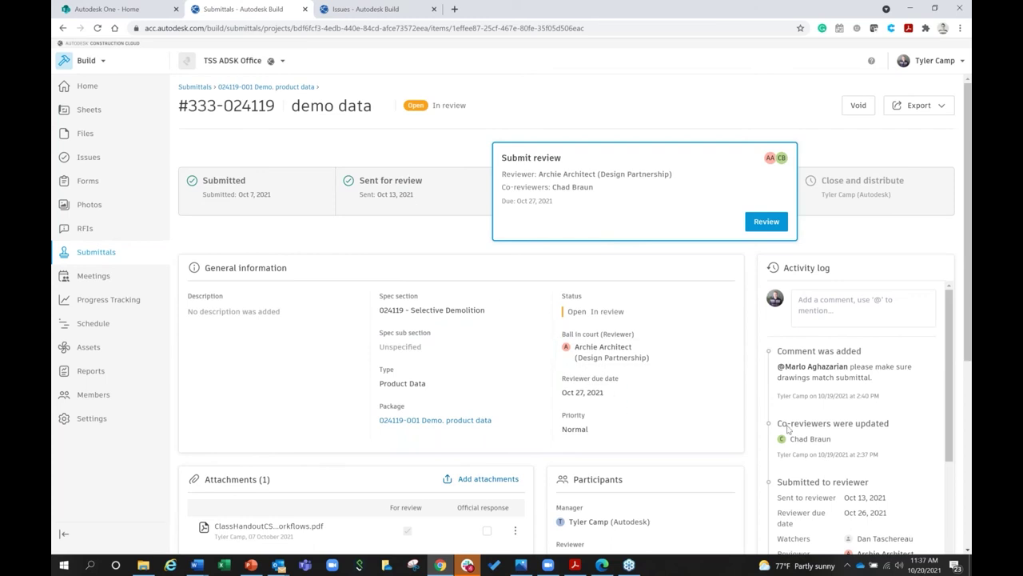
scroll(642, 443, "down", 2)
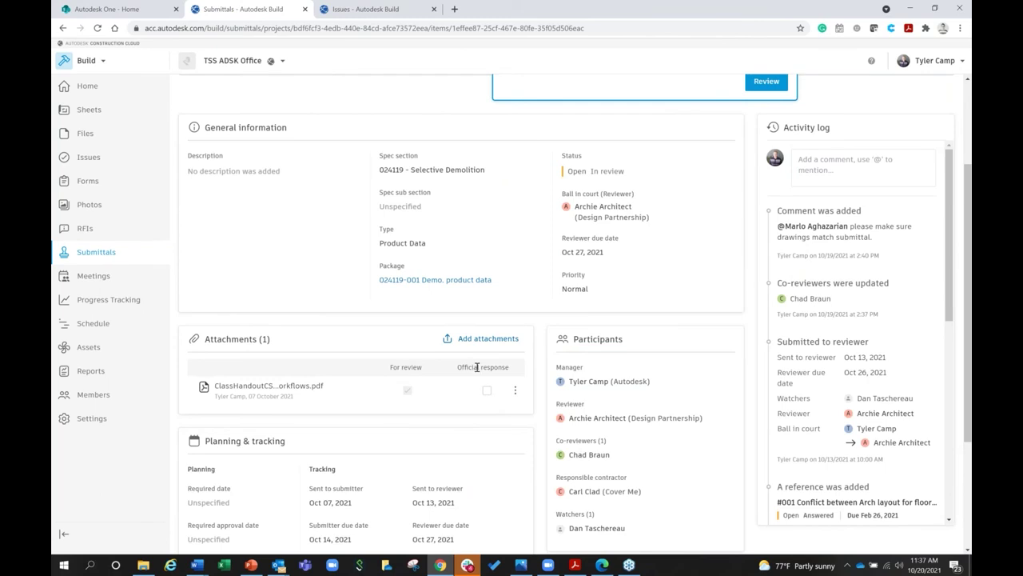
scroll(658, 396, "down", 1)
scroll(662, 288, "down", 1)
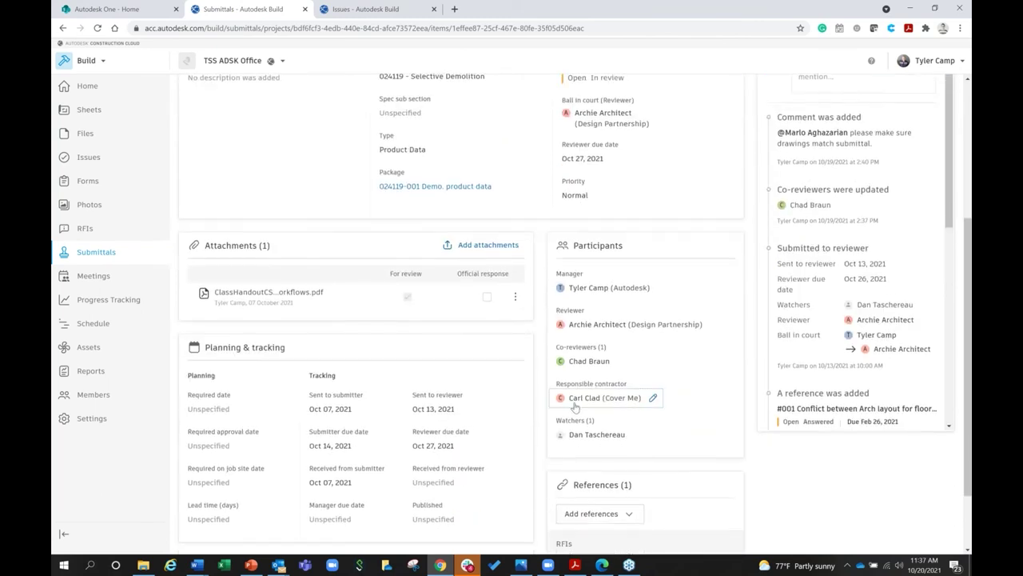
scroll(647, 404, "down", 2)
scroll(787, 451, "up", 6)
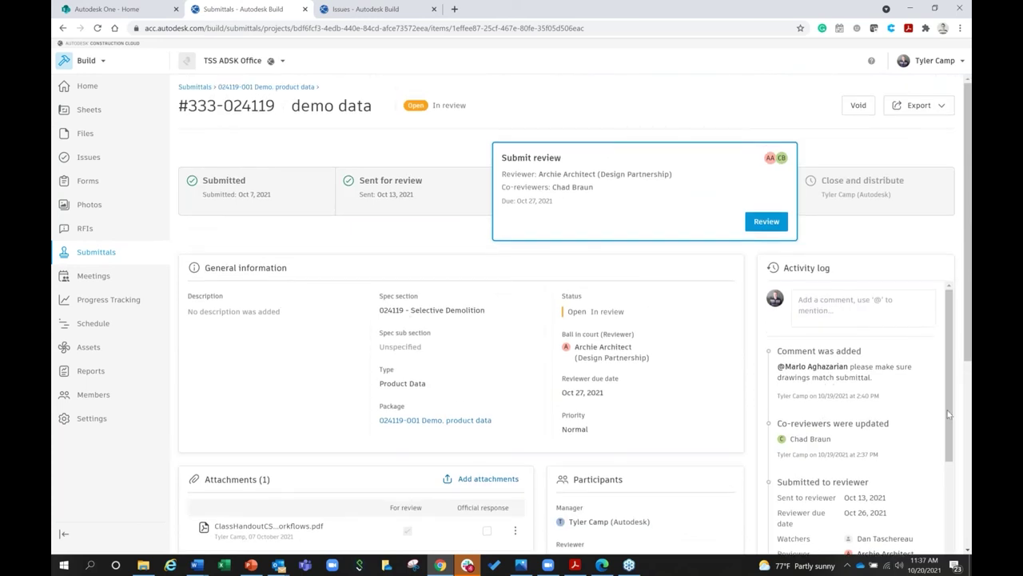
Step: Start the review of submittal #333-024119 and include its existing class handout PDF in the official response
scroll(935, 480, "down", 3)
scroll(936, 513, "down", 3)
scroll(896, 383, "up", 5)
left_click(756, 225)
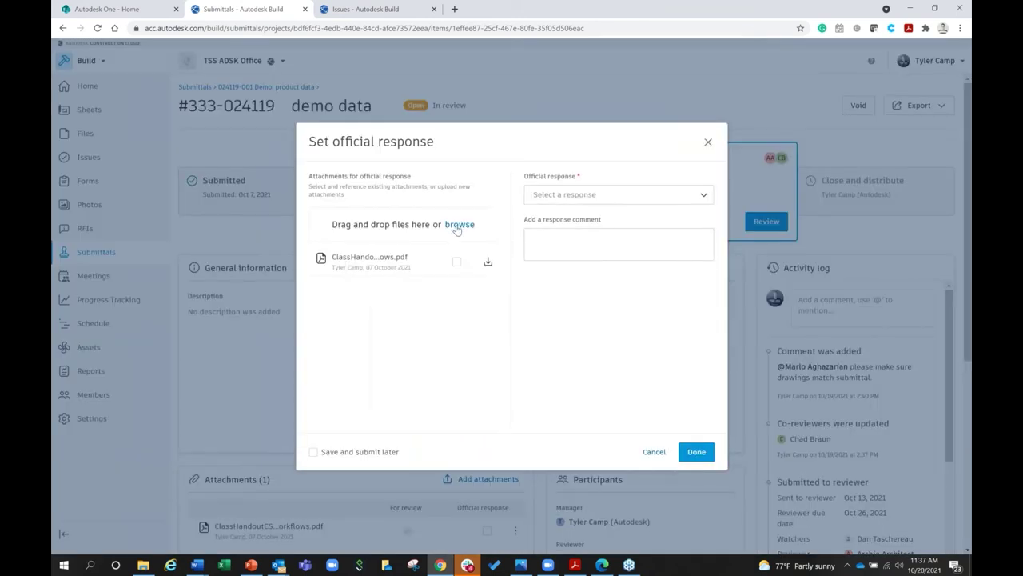
left_click(456, 261)
Step: Set the official response to Approved as noted, add the comment "be sure to see page 7 for comments." and submit the review
left_click(619, 194)
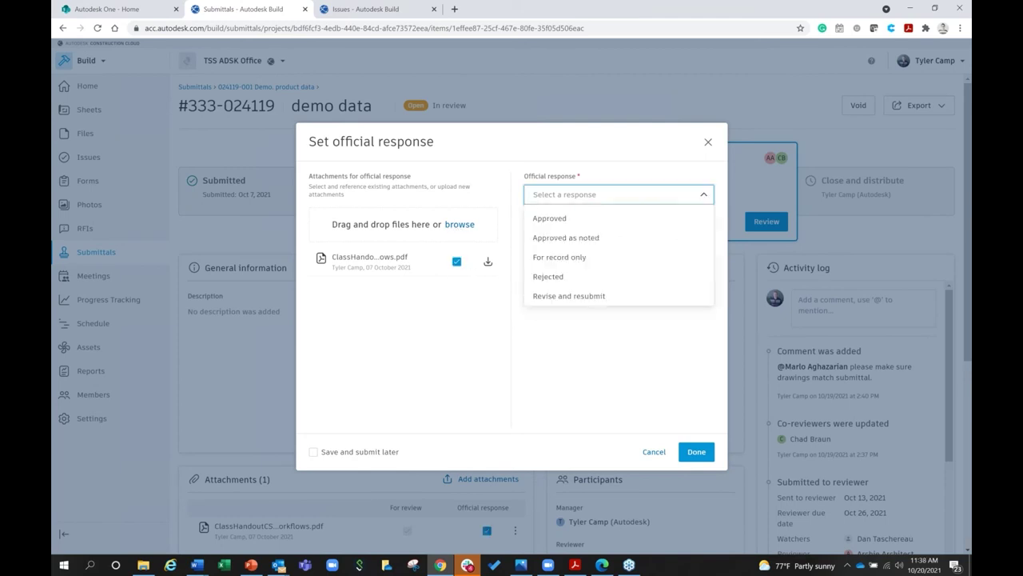
left_click(609, 236)
left_click(613, 239)
type("be sure to see page")
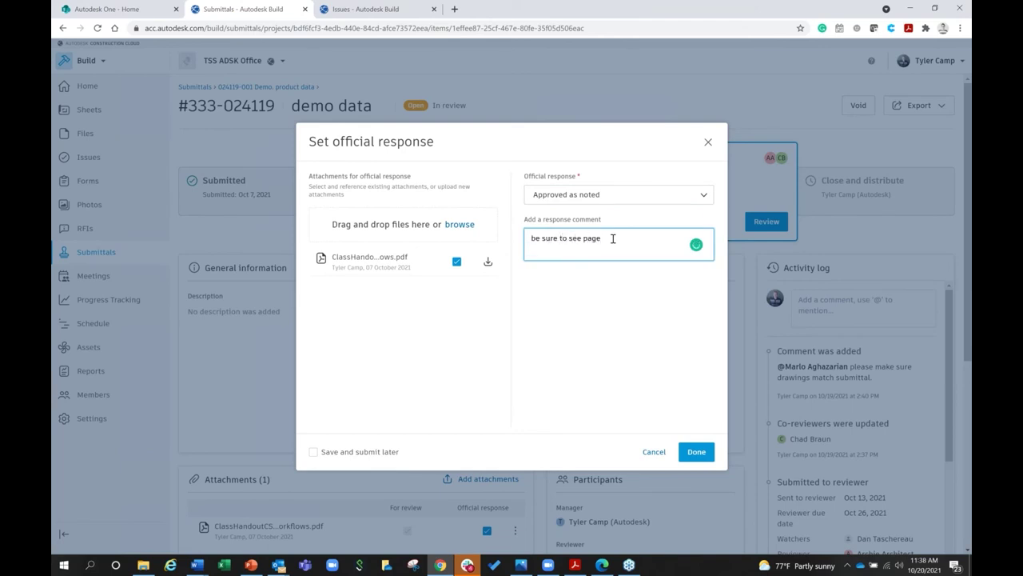
type(" 7 for comments.")
left_click(697, 451)
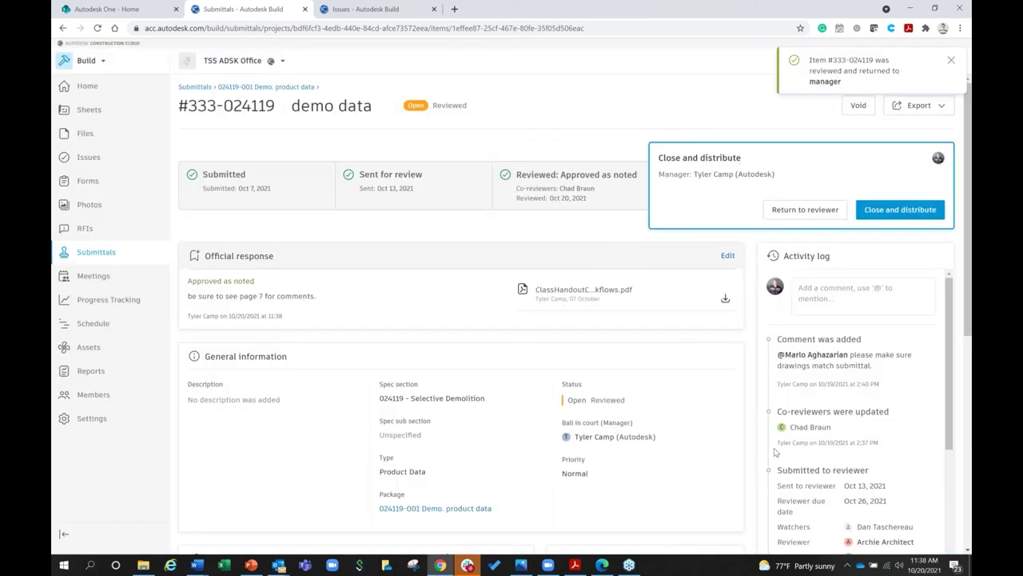
Step: Examine the reviewed submittal's official response, attachments, tracking dates and participants, and go to the project's RFIs
scroll(463, 386, "down", 3)
scroll(464, 386, "up", 4)
scroll(456, 363, "down", 4)
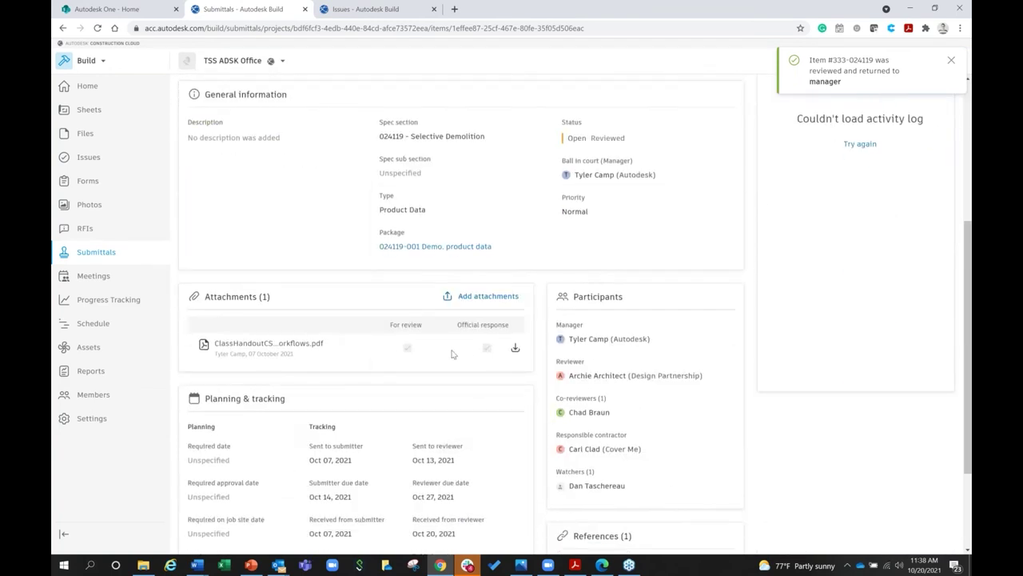
scroll(515, 348, "up", 4)
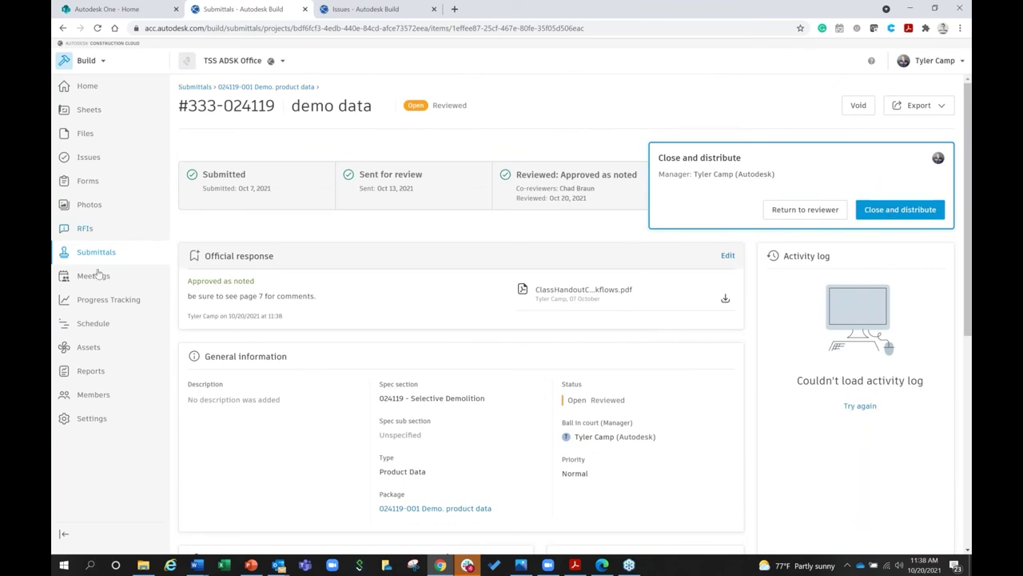
left_click(92, 232)
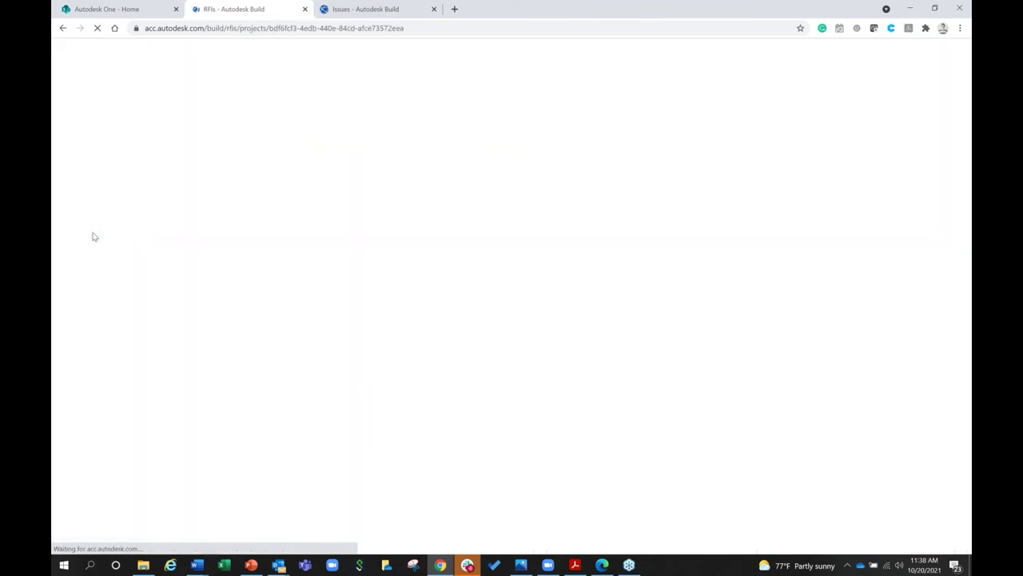